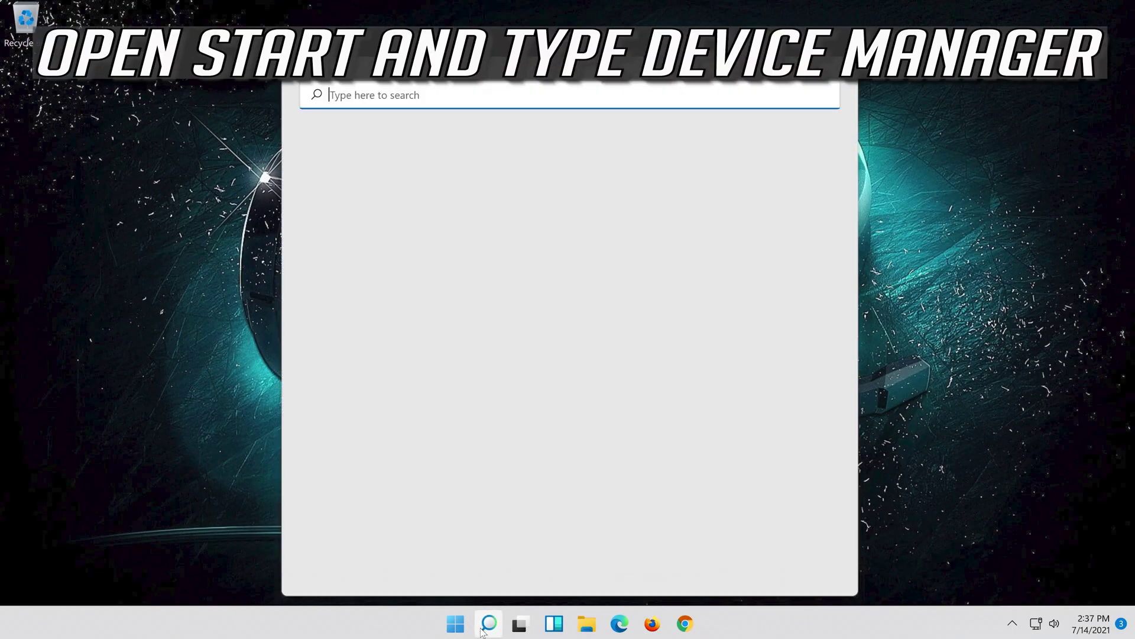
Search Windows for "device manager", open Device Manager and move its window toward the middle of the desktop.
text(device manager)
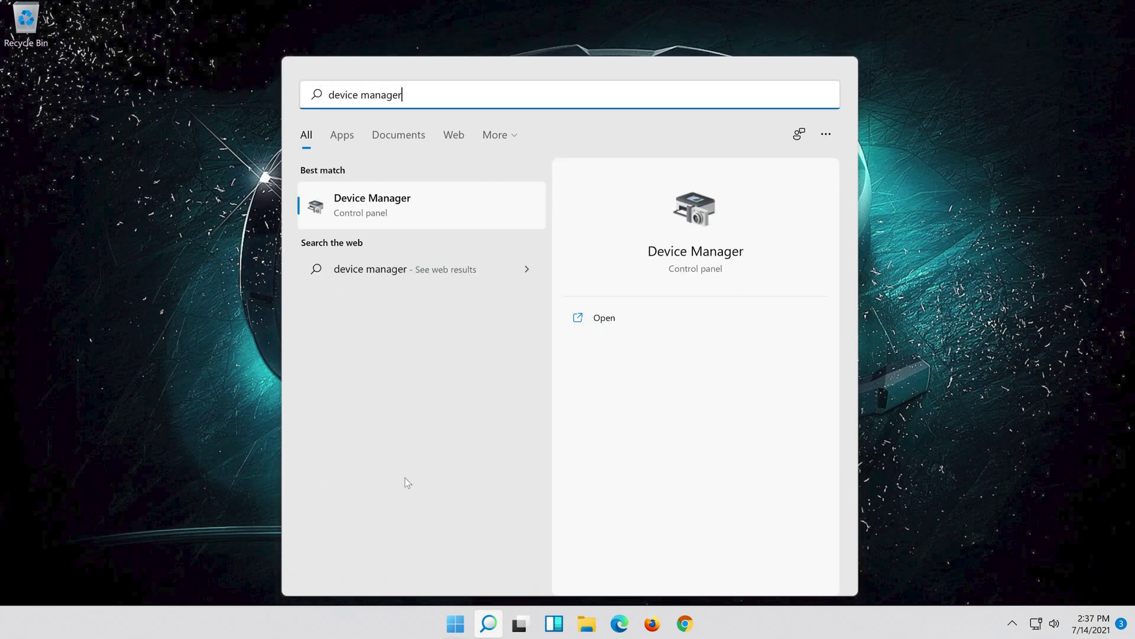
click(424, 218)
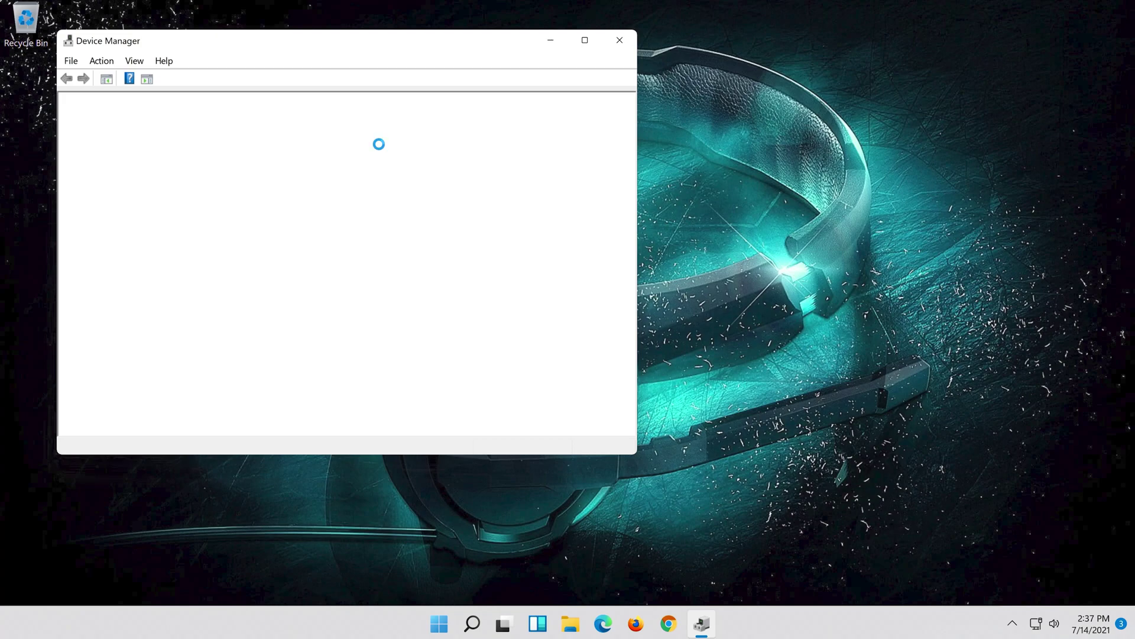
drag(260, 46, 552, 87)
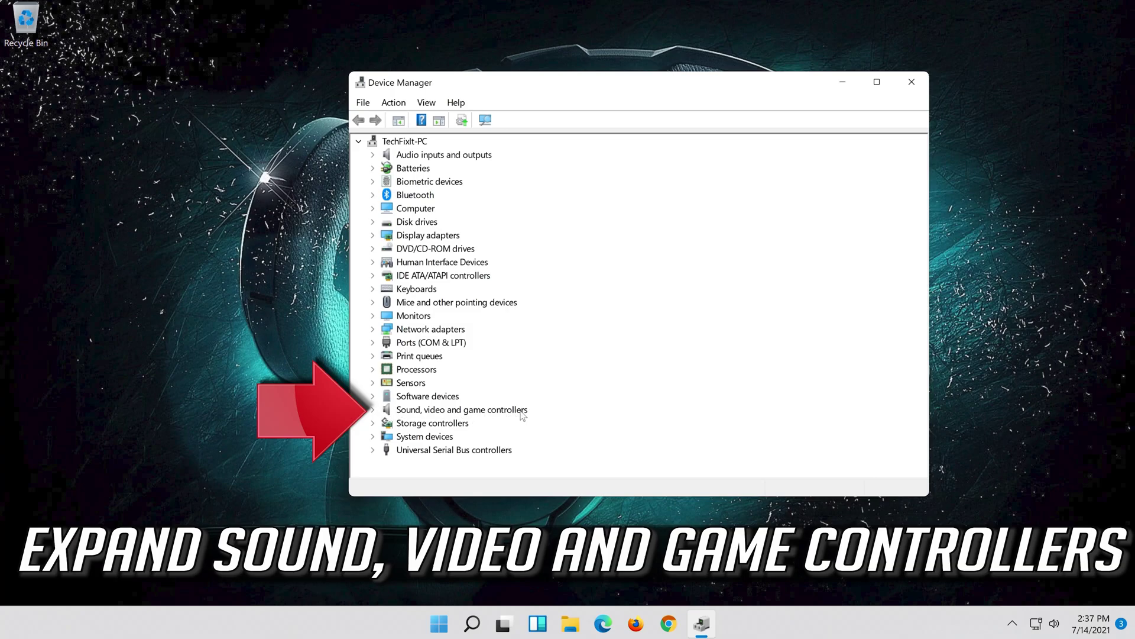
Open the driver properties of the High Definition Audio Device under Sound, video and game controllers.
click(373, 410)
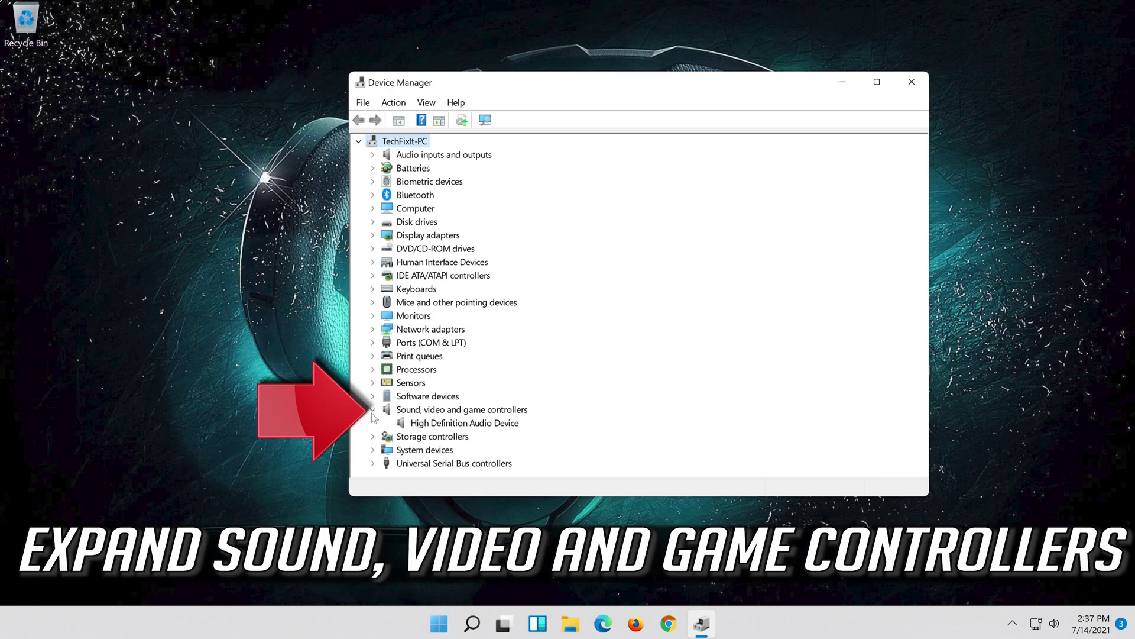
click(421, 426)
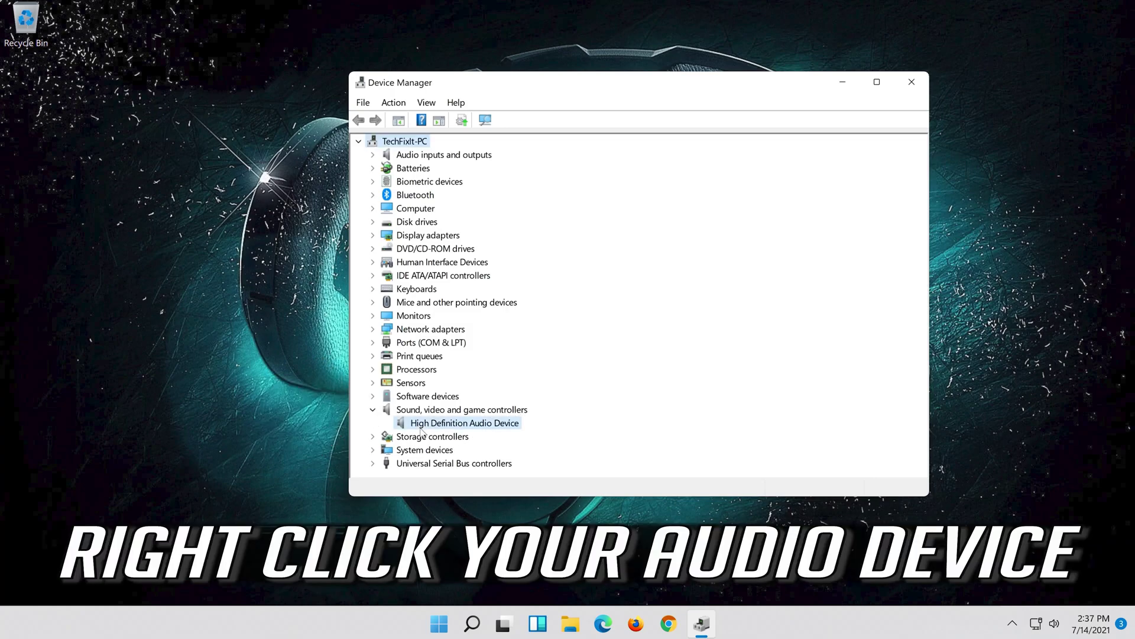
right_click(507, 427)
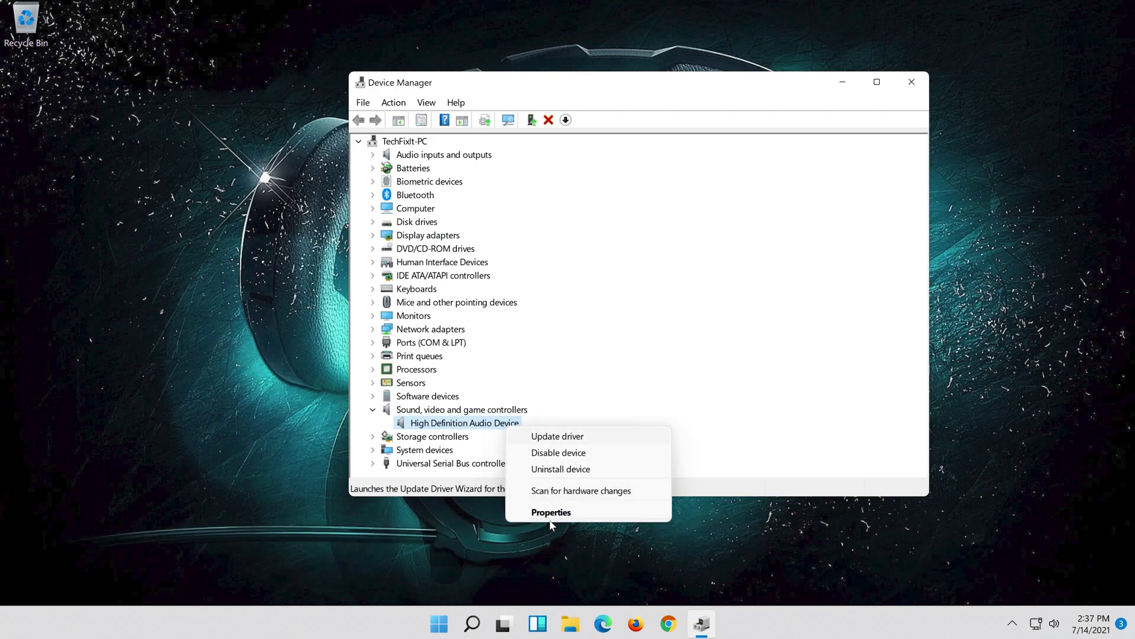
click(595, 513)
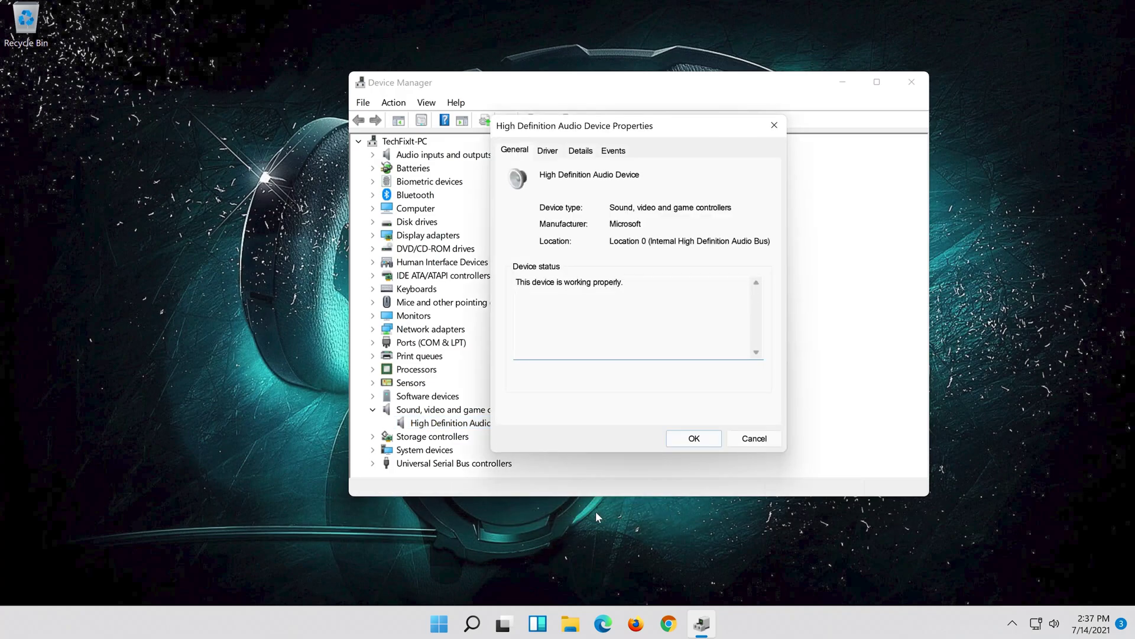
click(545, 151)
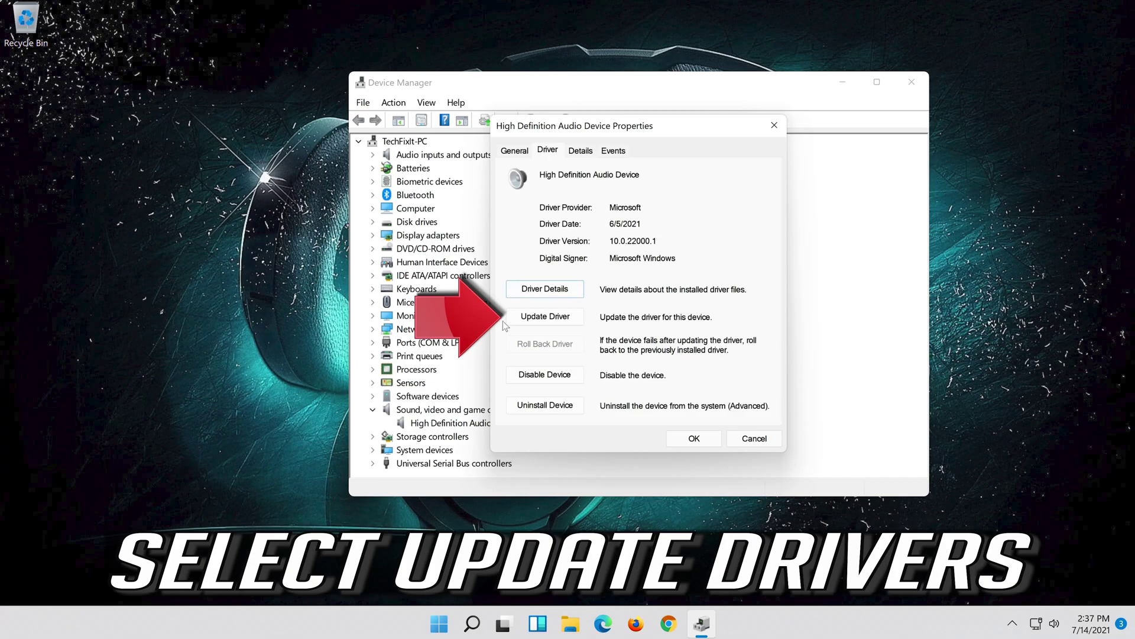
Update the driver manually by picking High Definition Audio Device from the available drivers on the computer, and accept installing it.
click(545, 317)
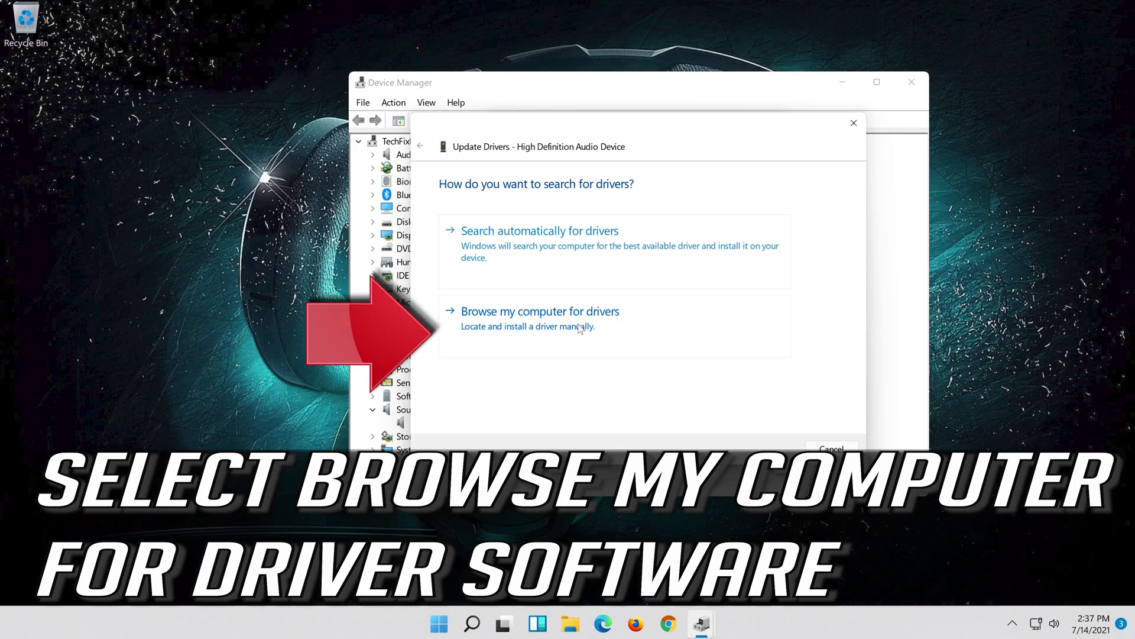
click(609, 324)
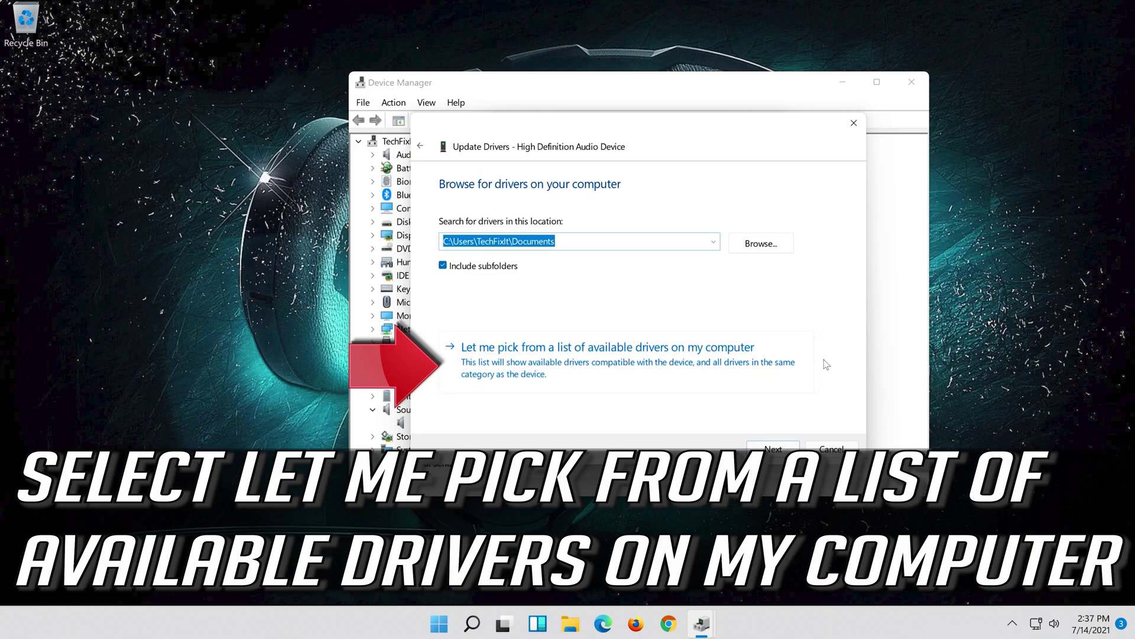
click(556, 373)
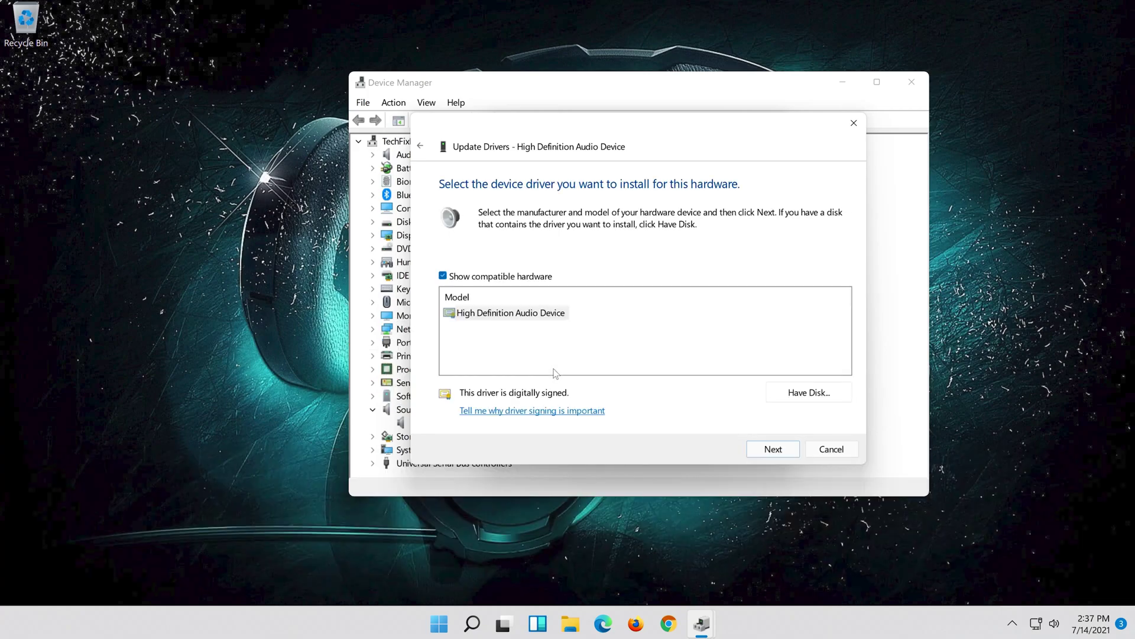
click(501, 315)
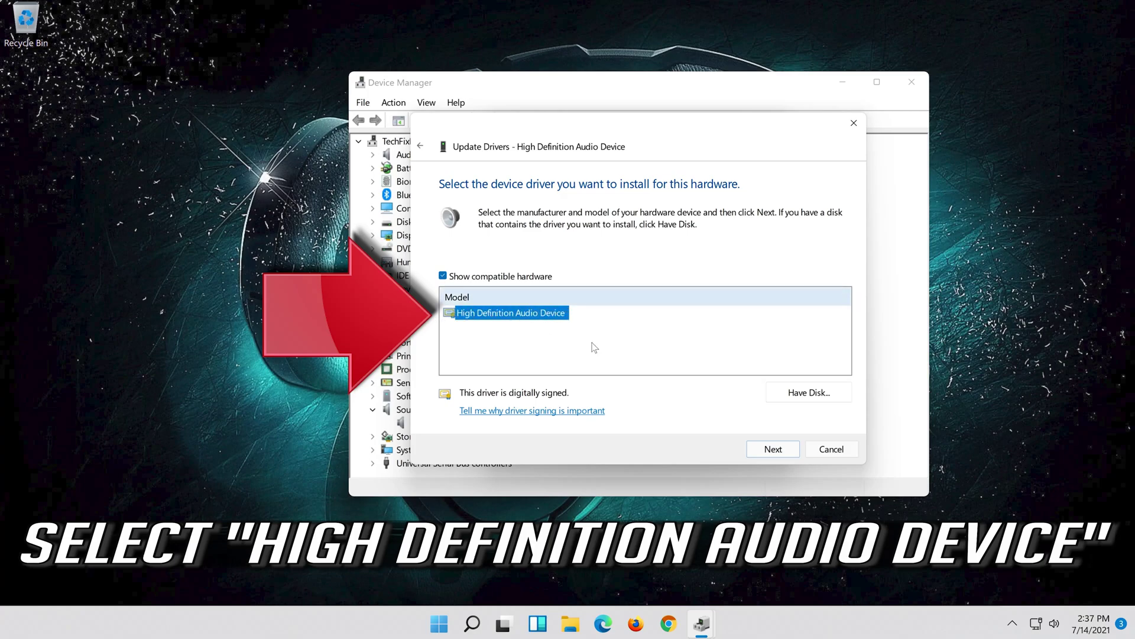
click(775, 449)
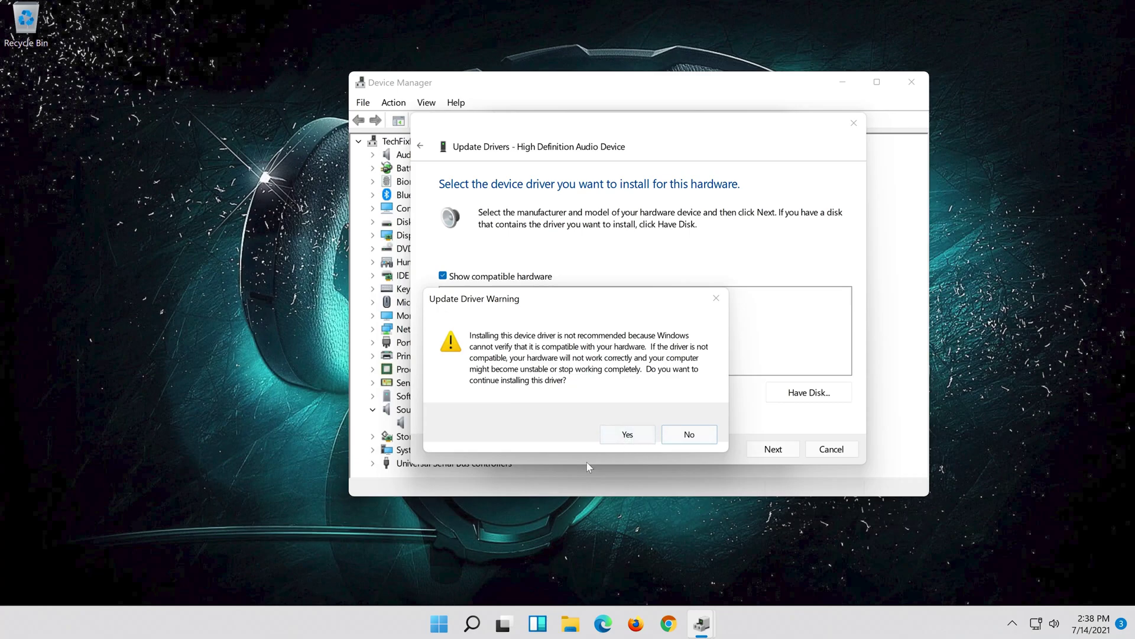
click(627, 434)
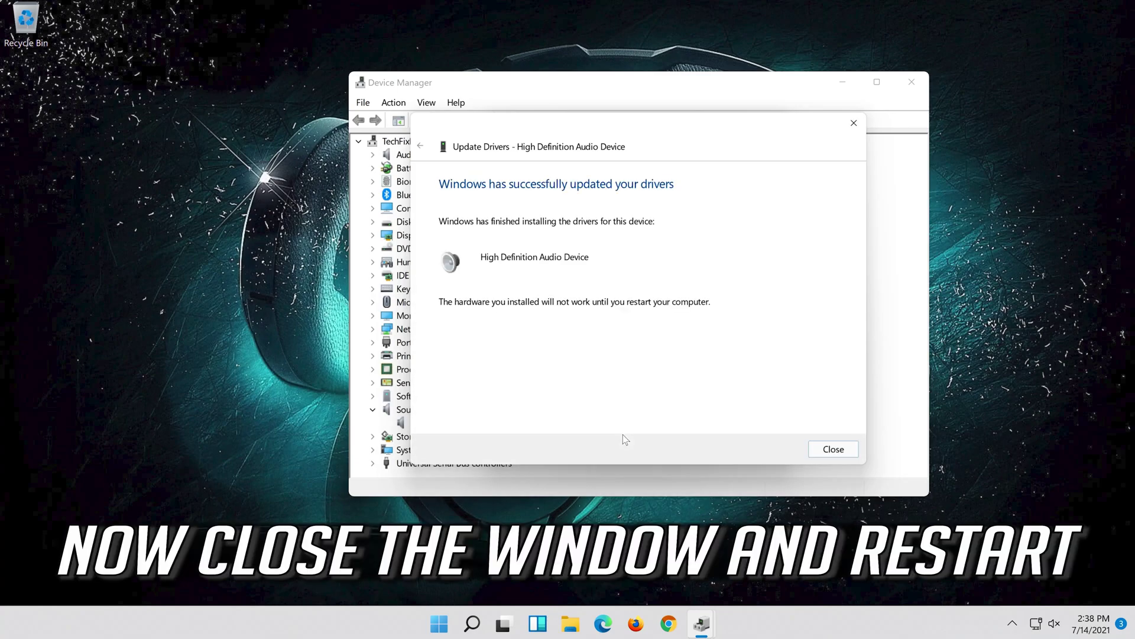
Close the driver update wizard and the device properties, and agree to restart the computer.
click(833, 449)
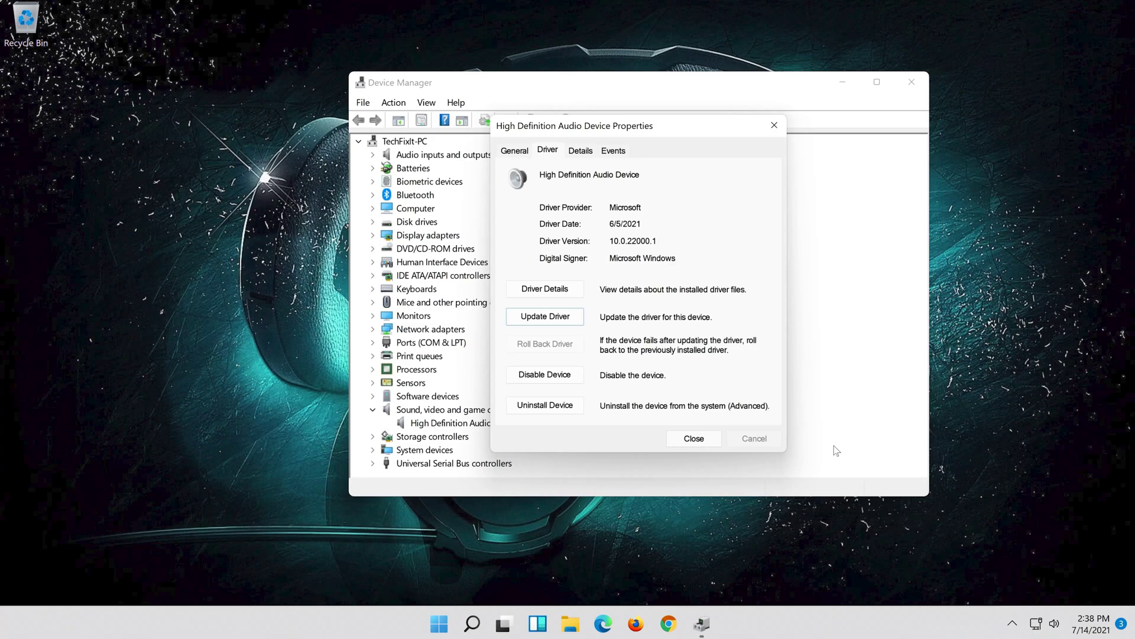
click(693, 438)
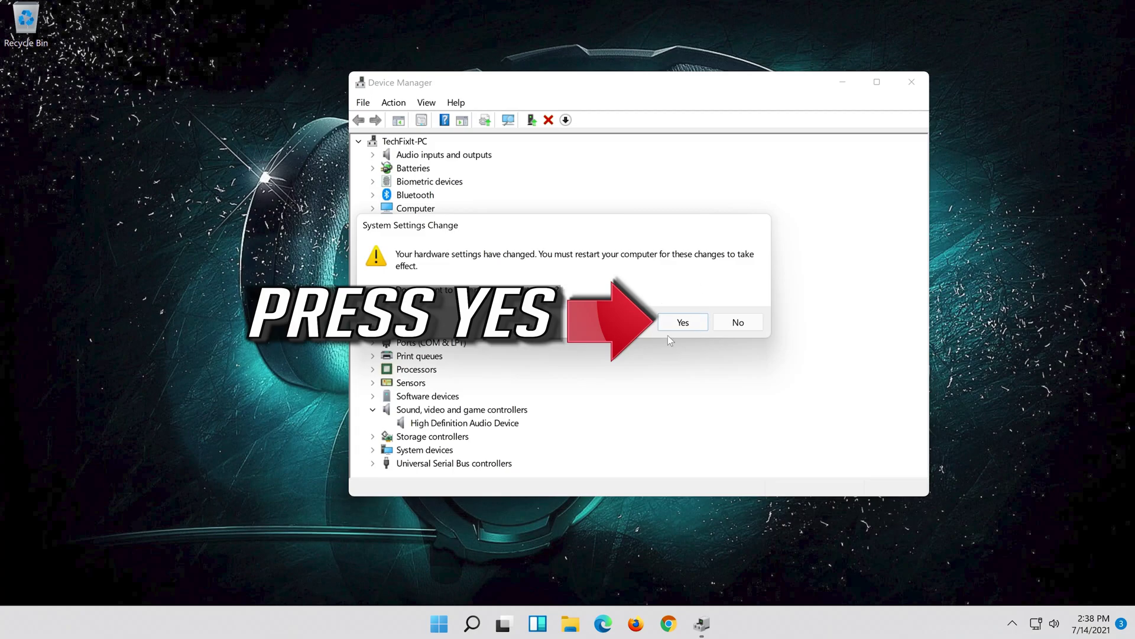
click(683, 322)
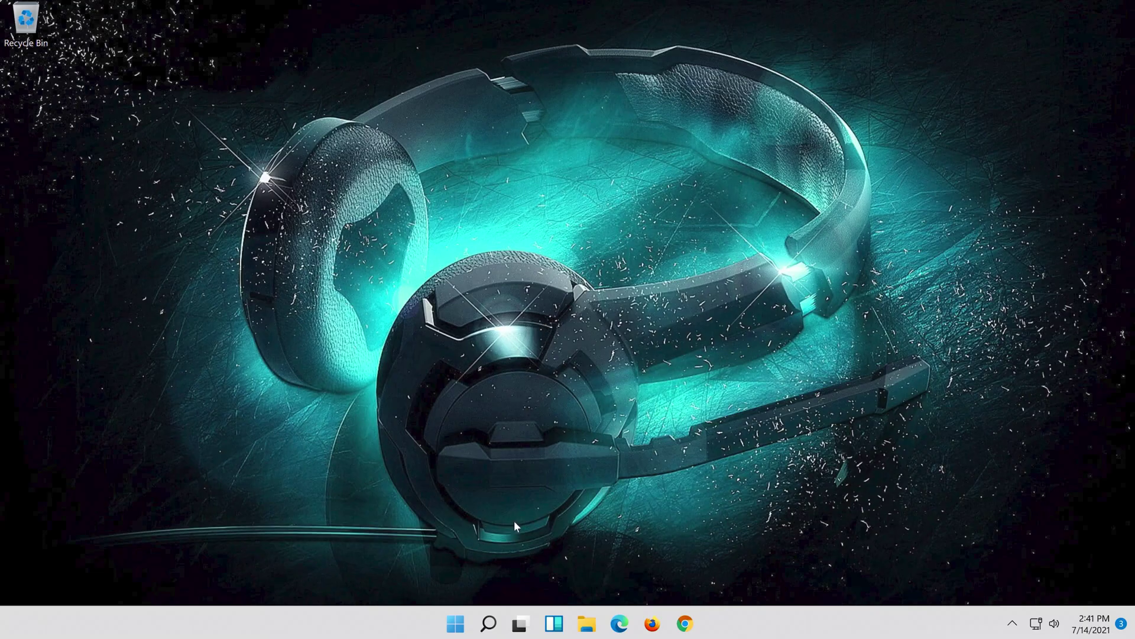
Search Windows for "control panel" and open Control Panel.
click(493, 631)
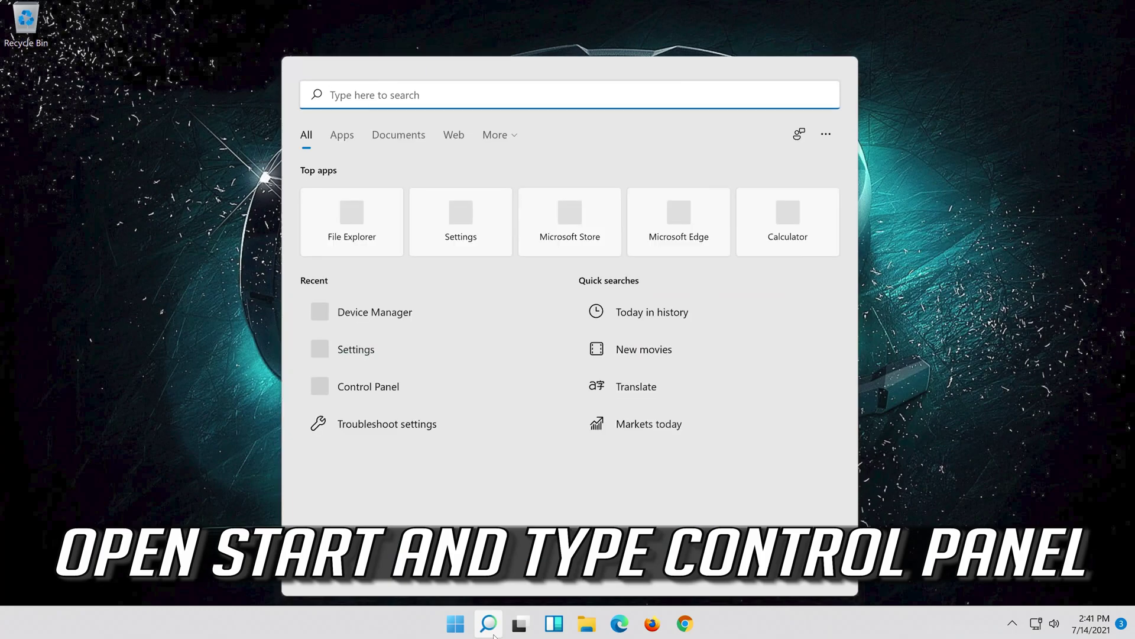
text(co)
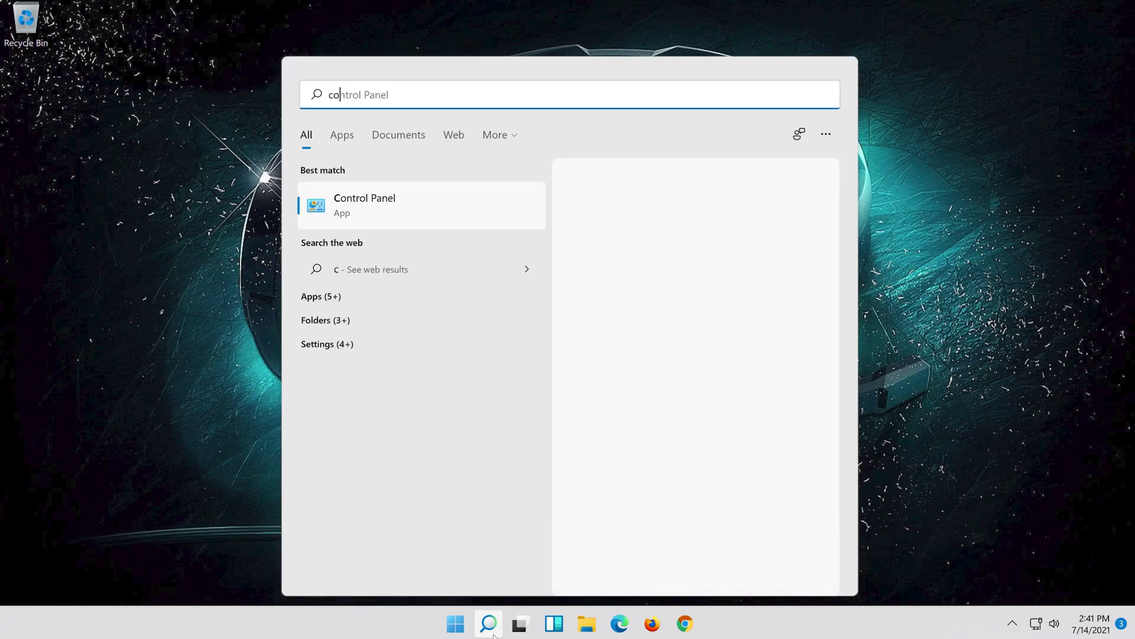
text(ntrol p)
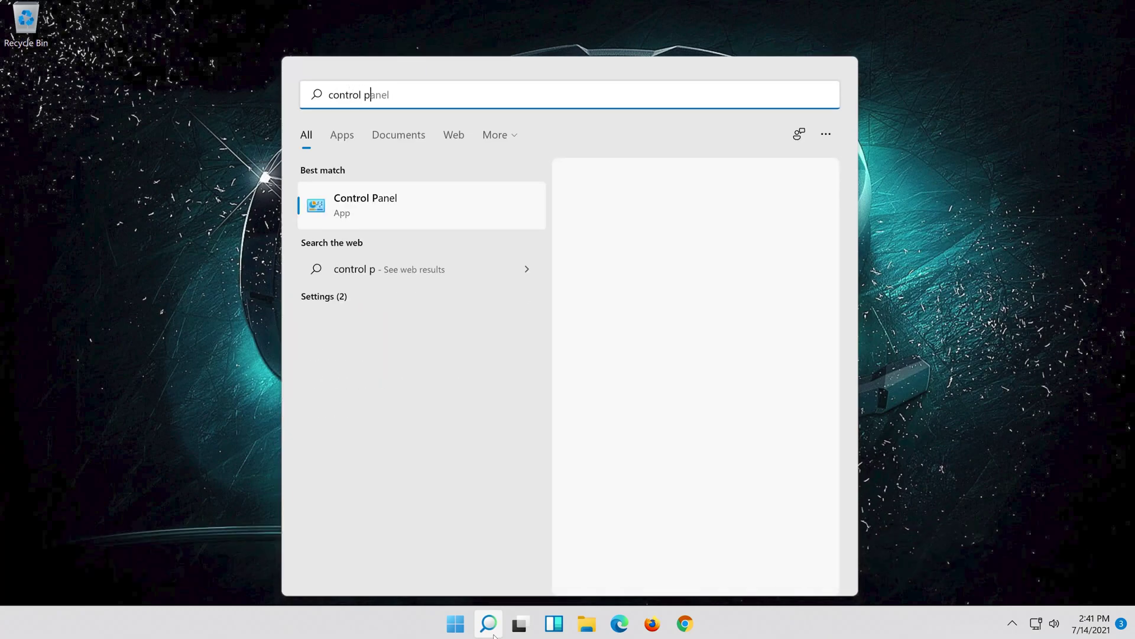
text(anel)
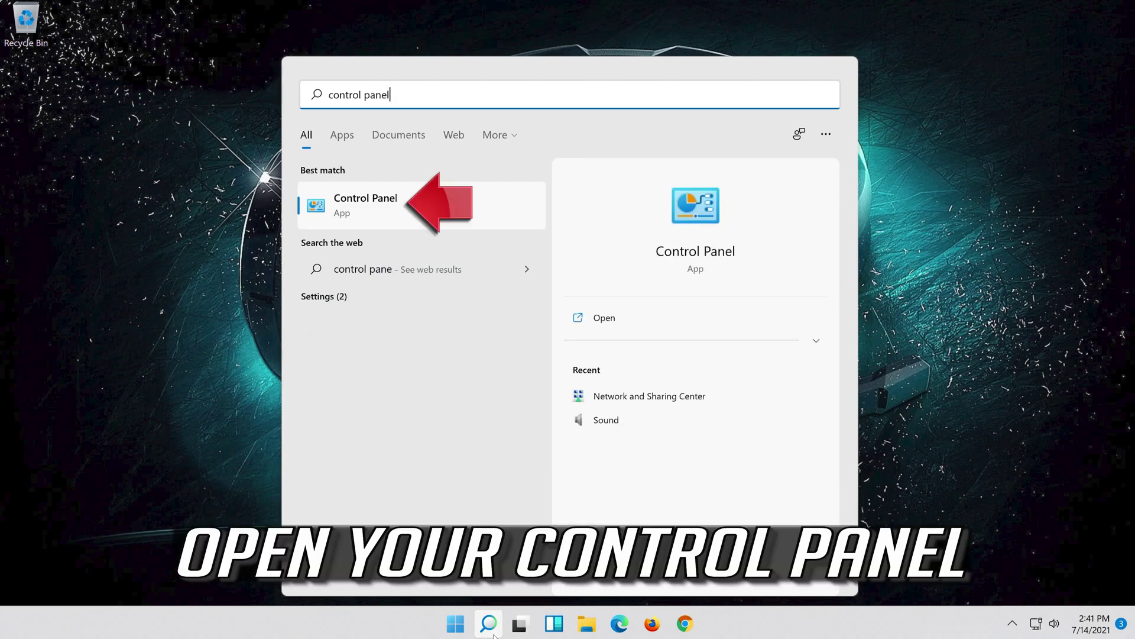
click(481, 205)
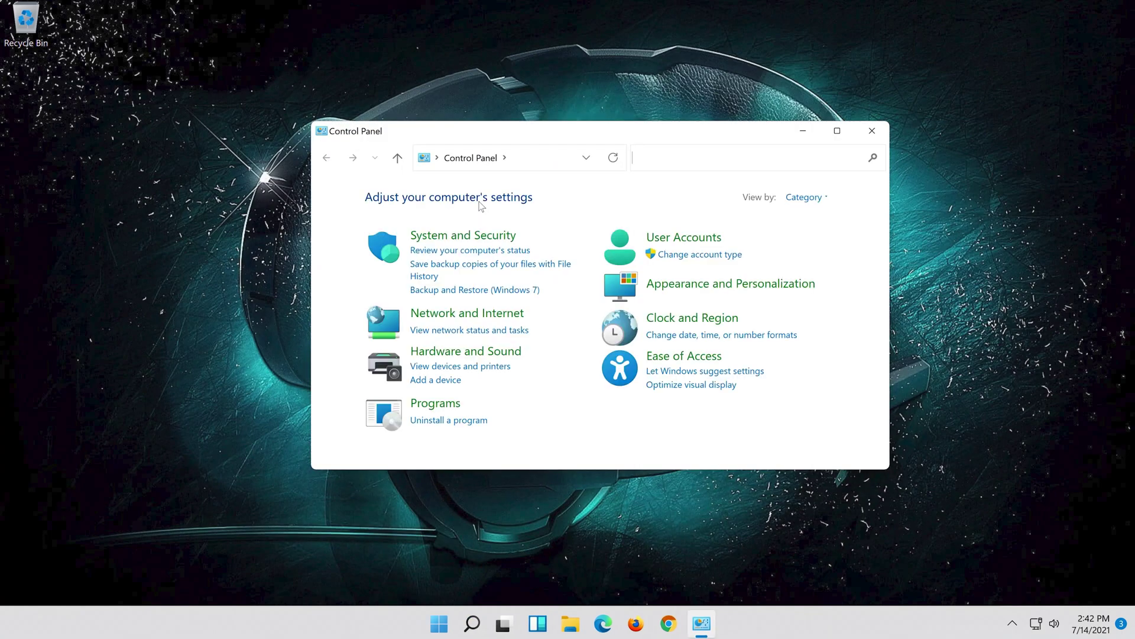
Open the Sound dialog from Hardware and Sound, and close the Control Panel window covering it.
click(485, 350)
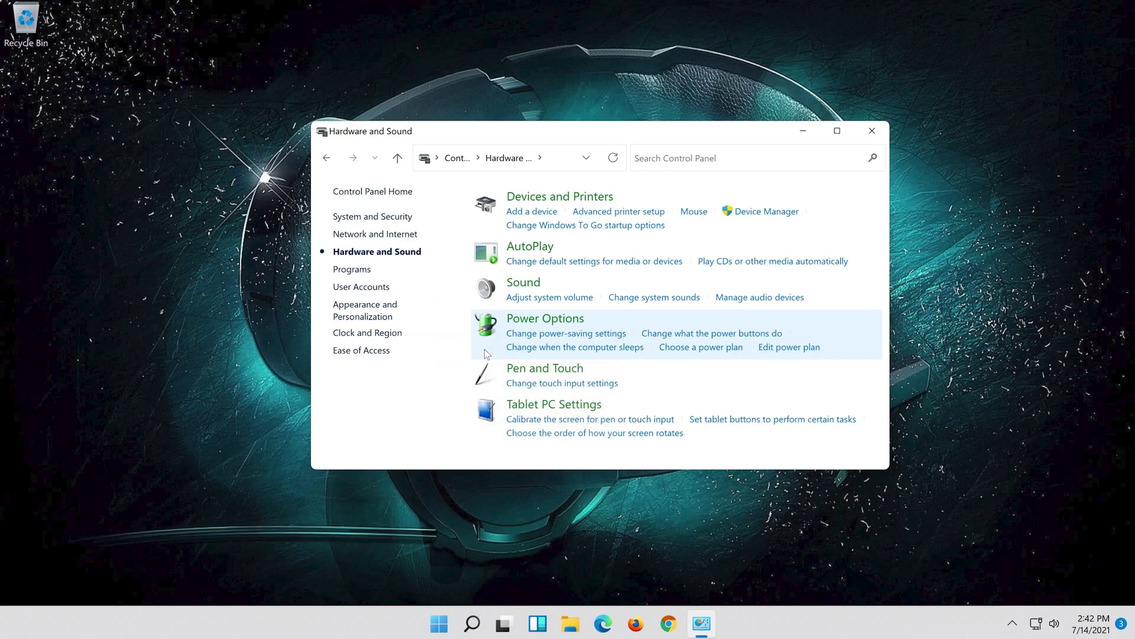
click(522, 284)
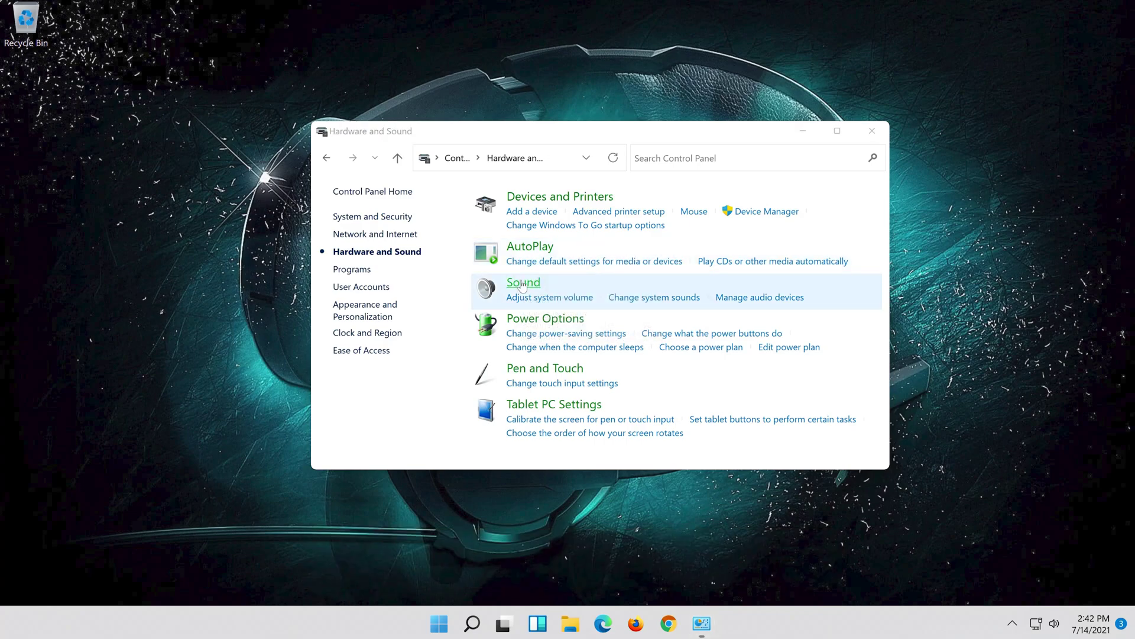
drag(189, 43, 598, 128)
click(869, 130)
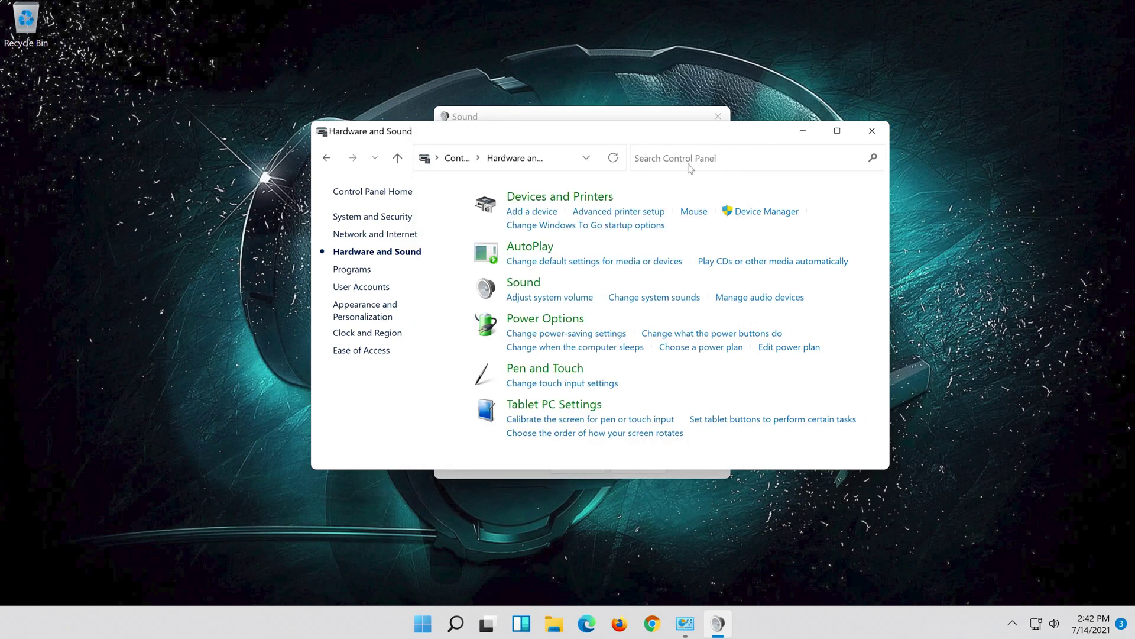
click(545, 195)
click(523, 197)
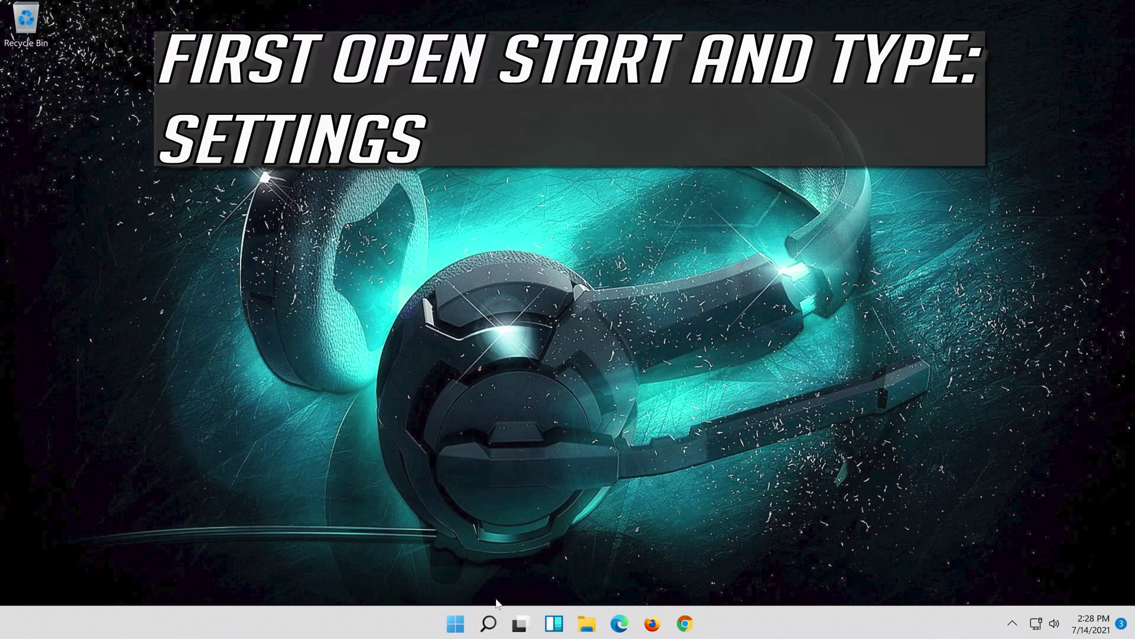
Search Windows for "settings" and open the Settings app.
click(488, 629)
text(settings)
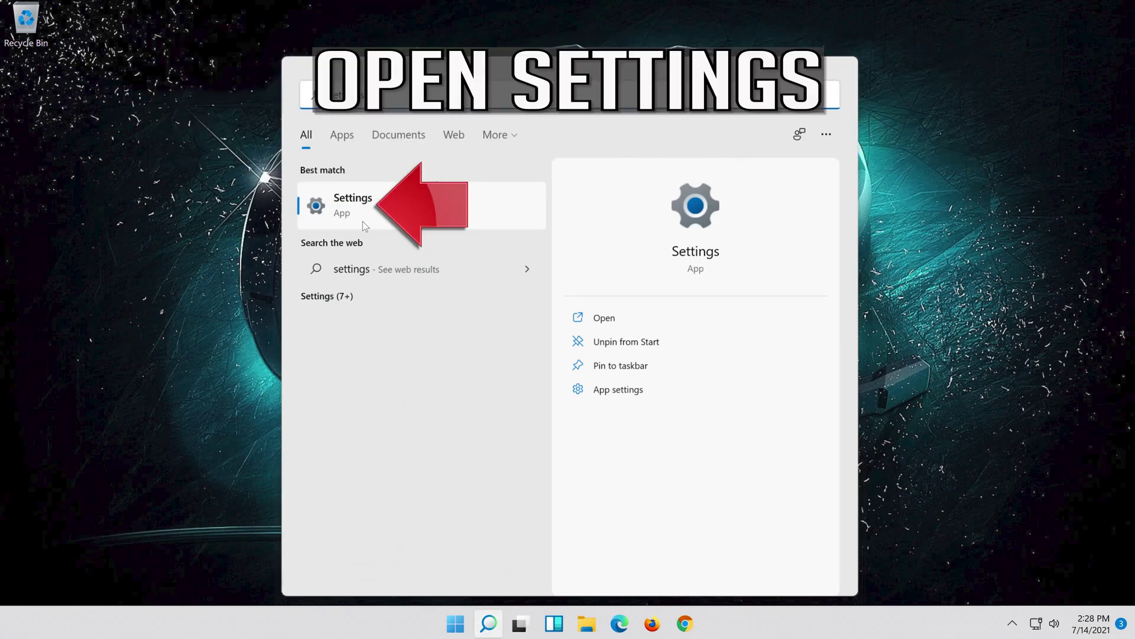
click(416, 211)
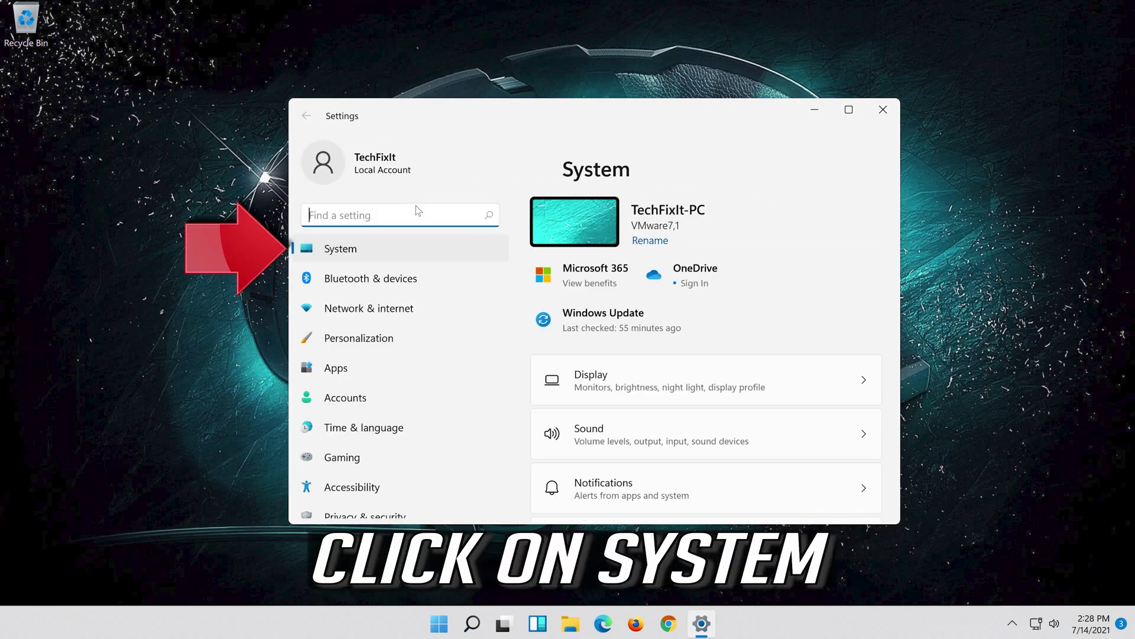
Run the Playing Audio troubleshooter from the other troubleshooters in the System settings.
click(377, 253)
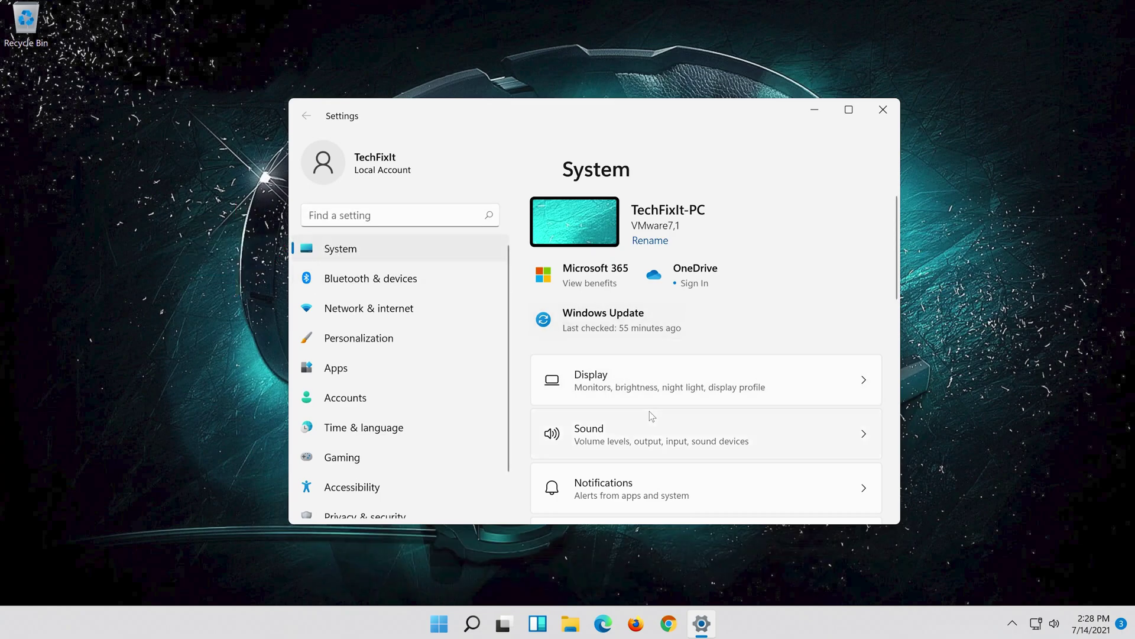
scroll(646, 415, down, 3)
scroll(644, 416, down, 8)
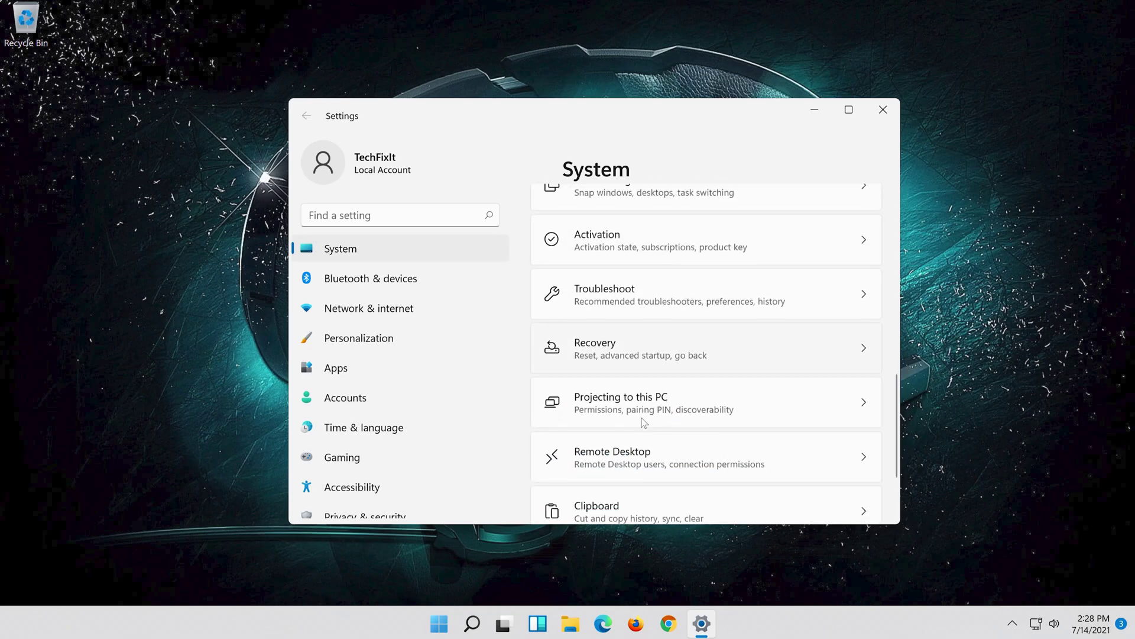
scroll(643, 421, up, 3)
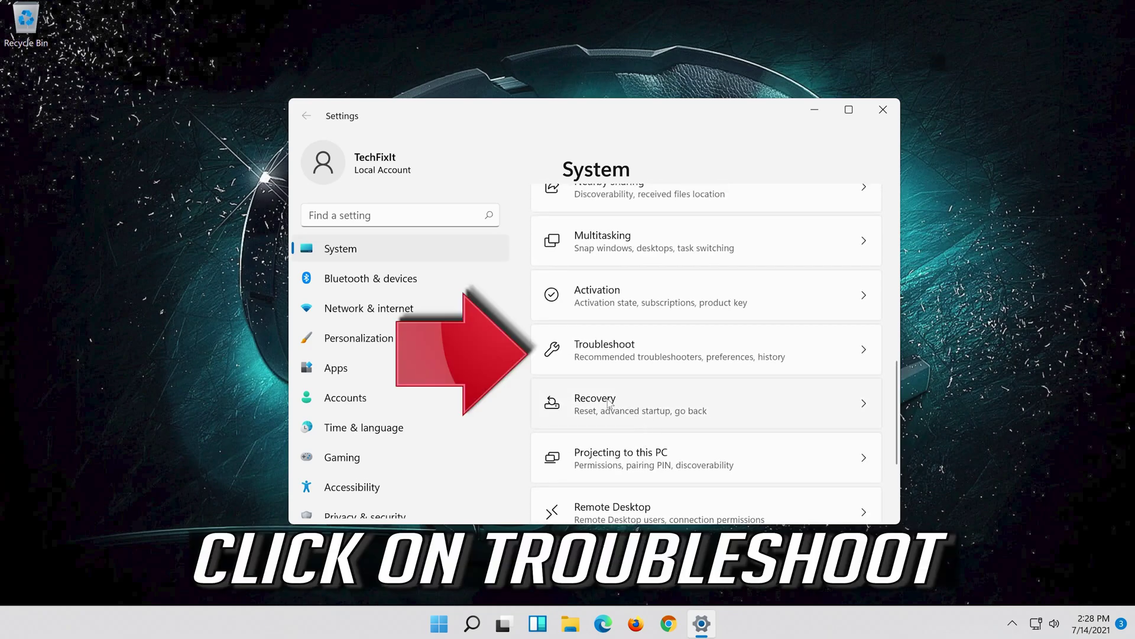
click(705, 355)
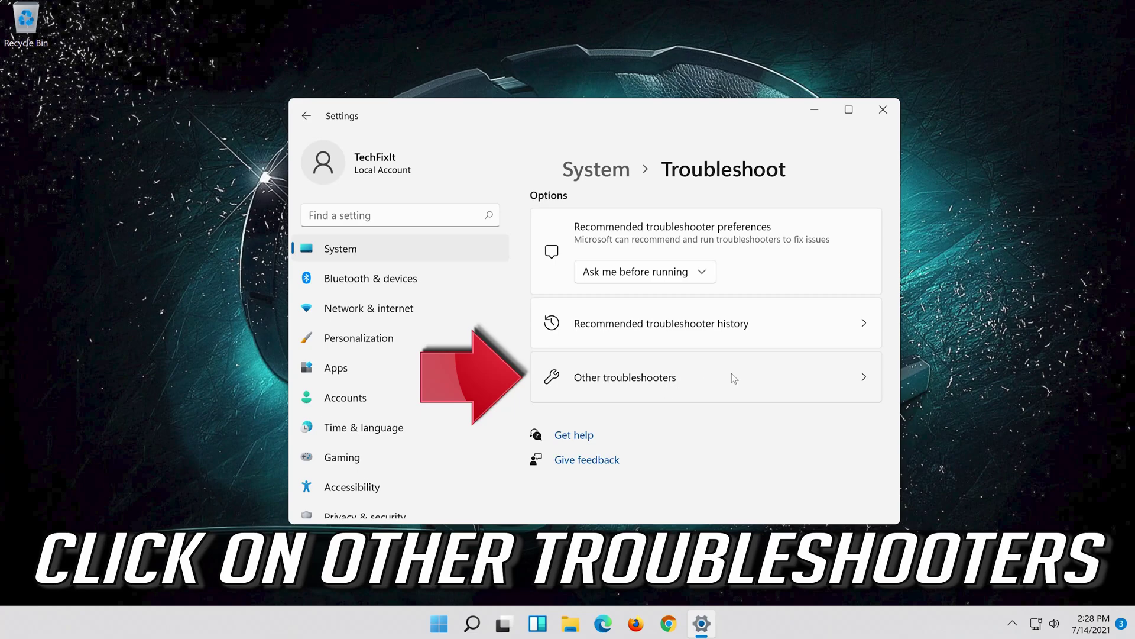
click(713, 381)
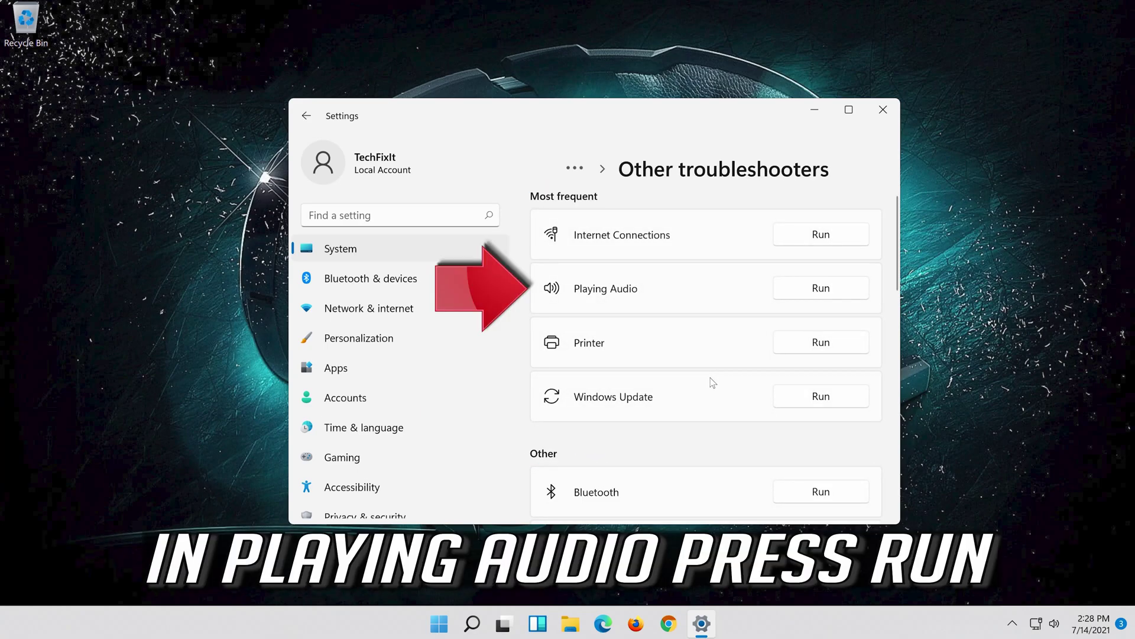
click(810, 296)
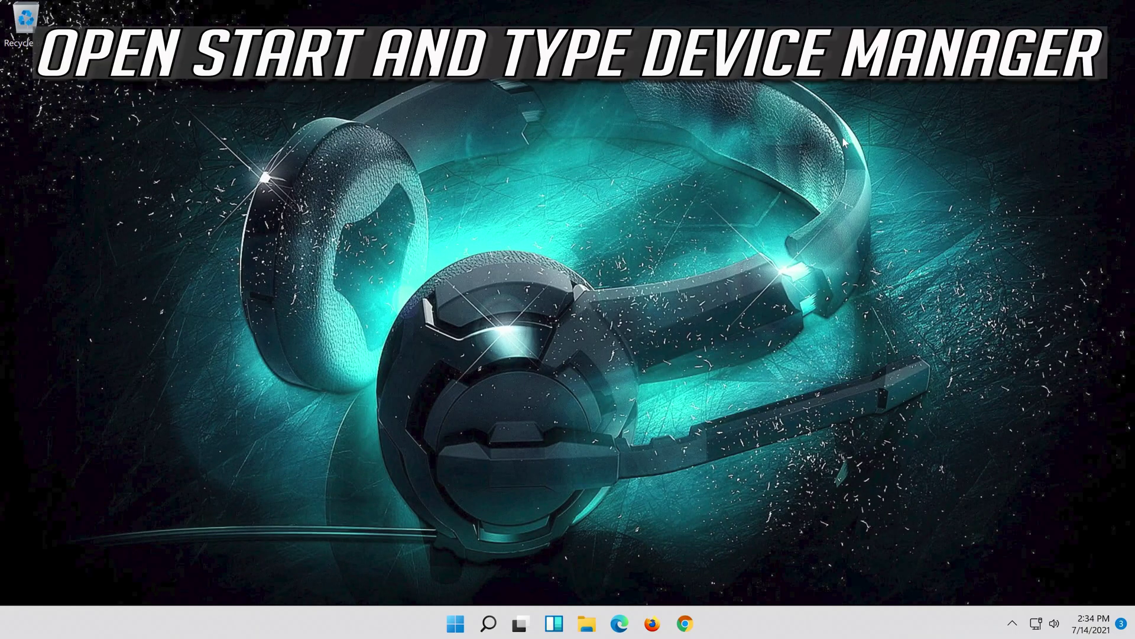
Search Windows for "device manager" and open Device Manager.
click(487, 623)
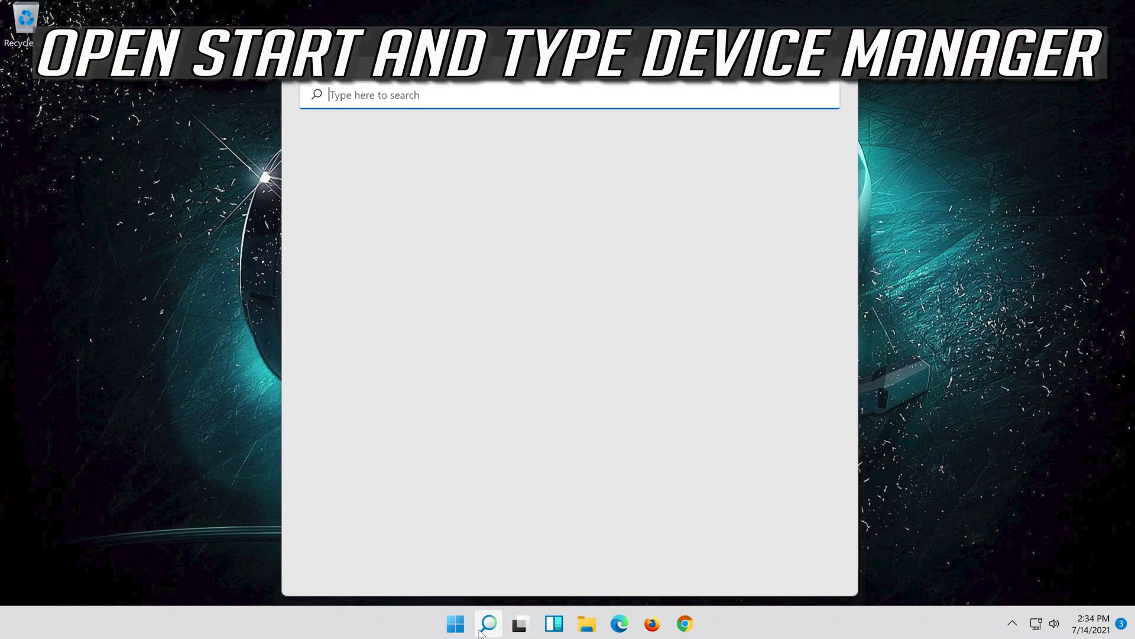
text(device m)
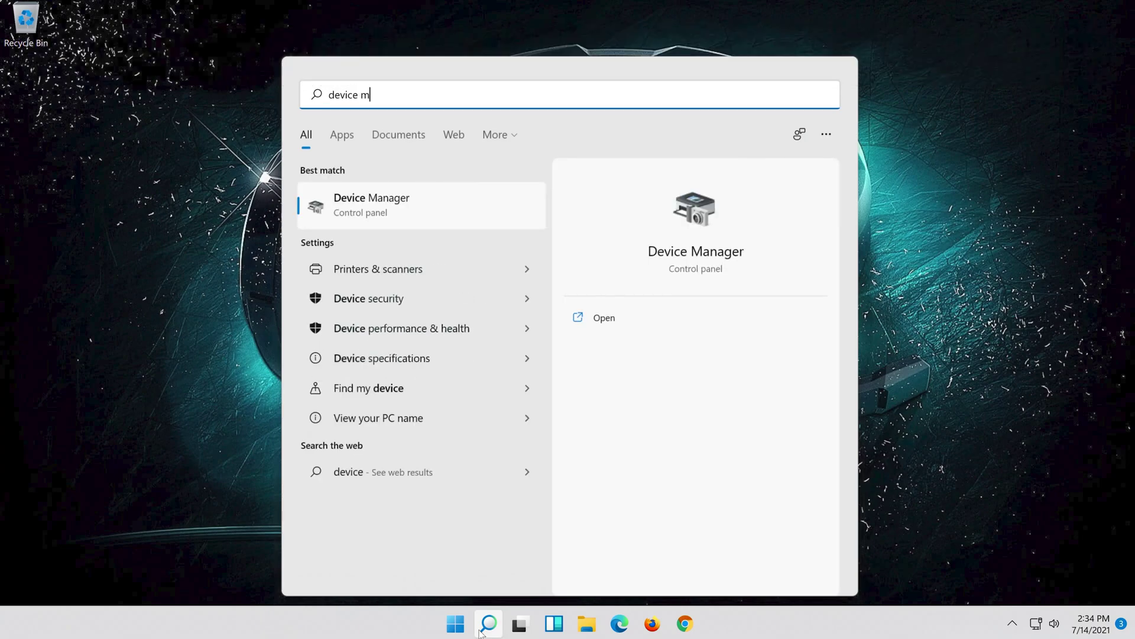
text(anager)
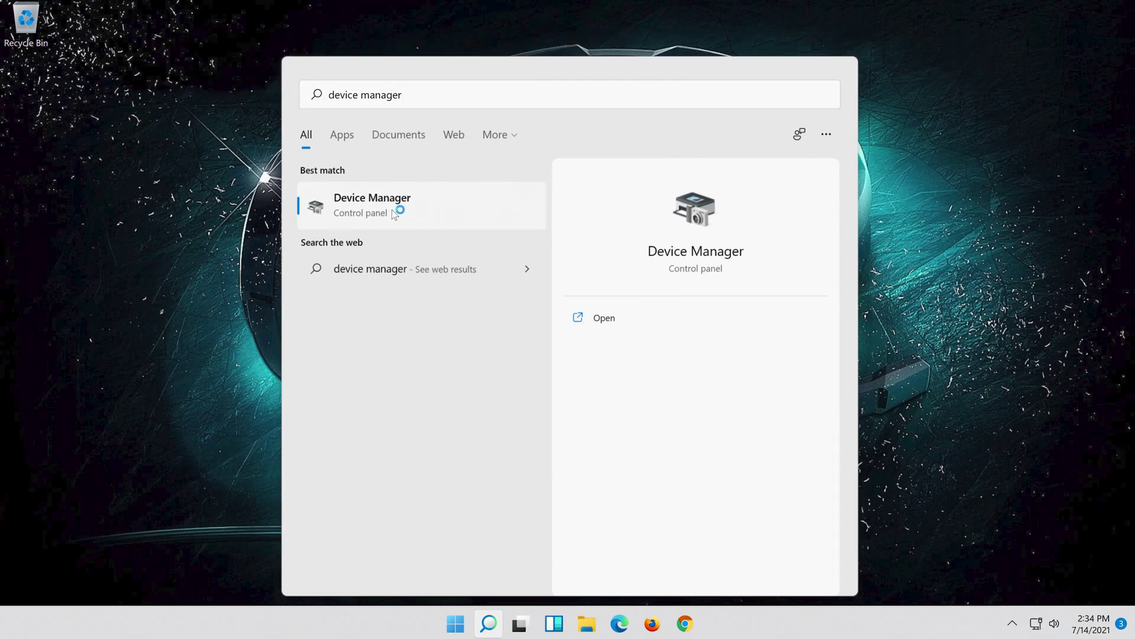
click(393, 208)
drag(202, 133, 454, 139)
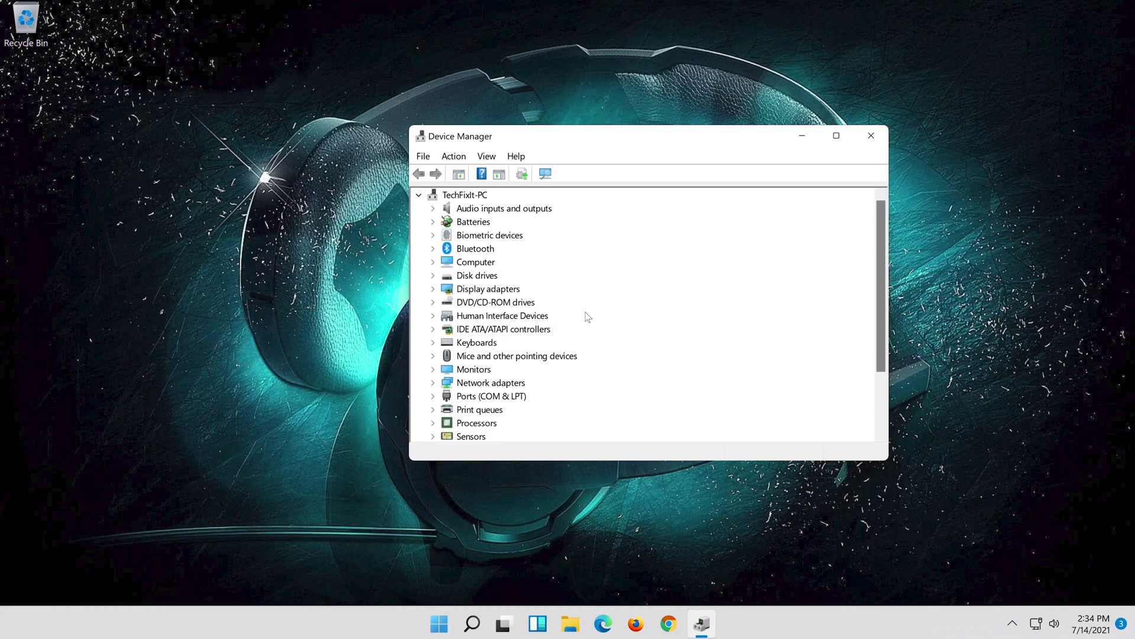
Uninstall the High Definition Audio Device, listed under Sound, video and game controllers, from its driver properties.
scroll(588, 316, down, 2)
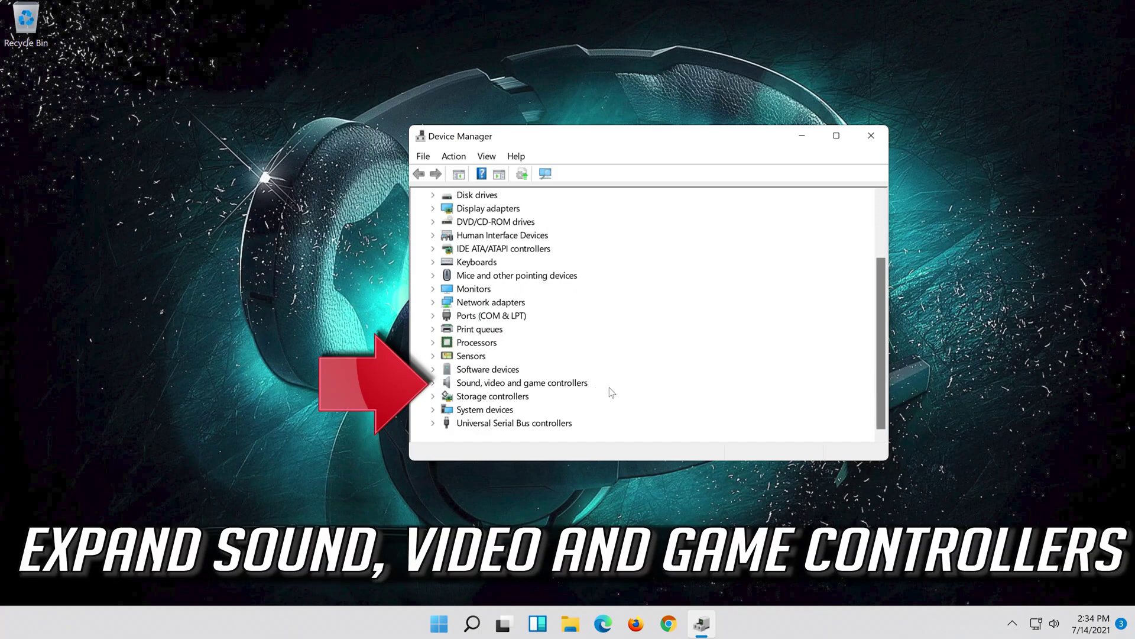
double_click(568, 383)
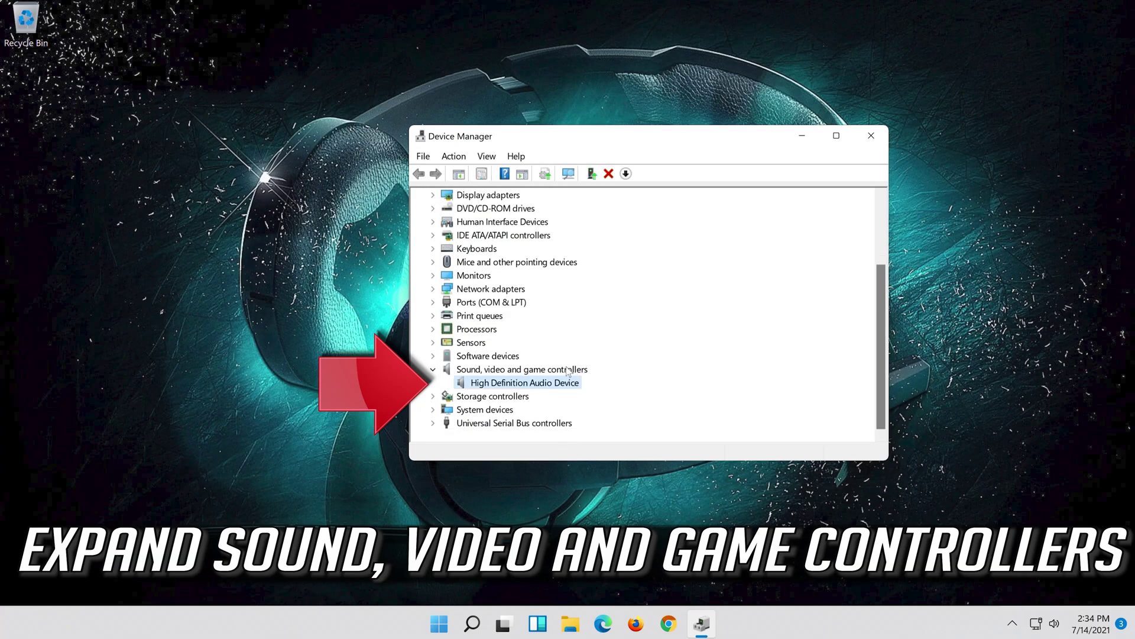
right_click(524, 386)
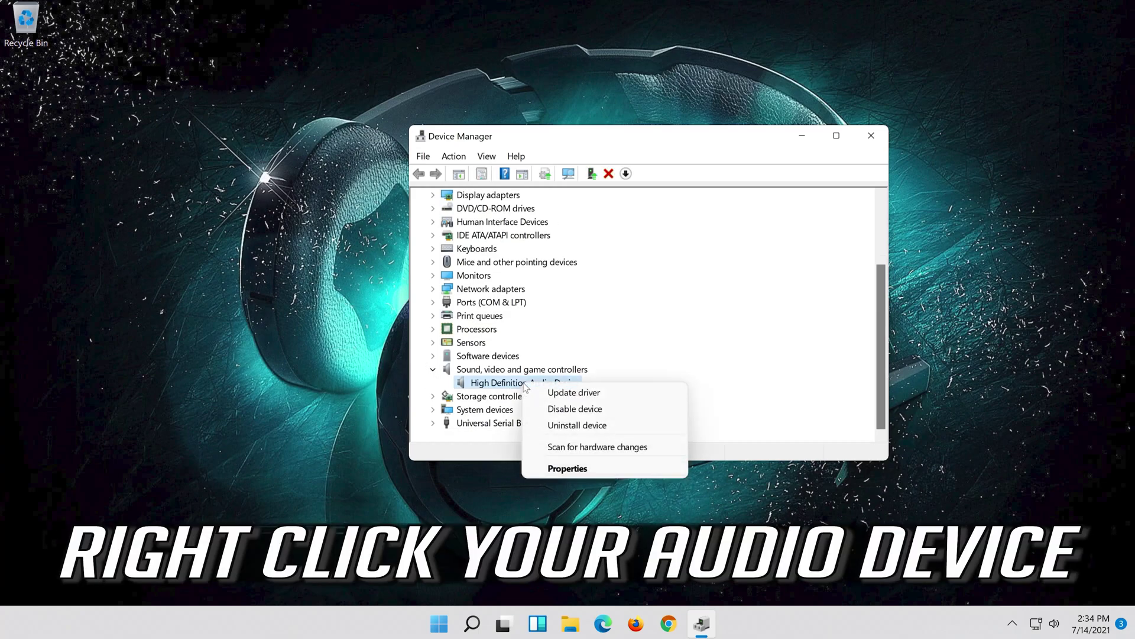
click(568, 468)
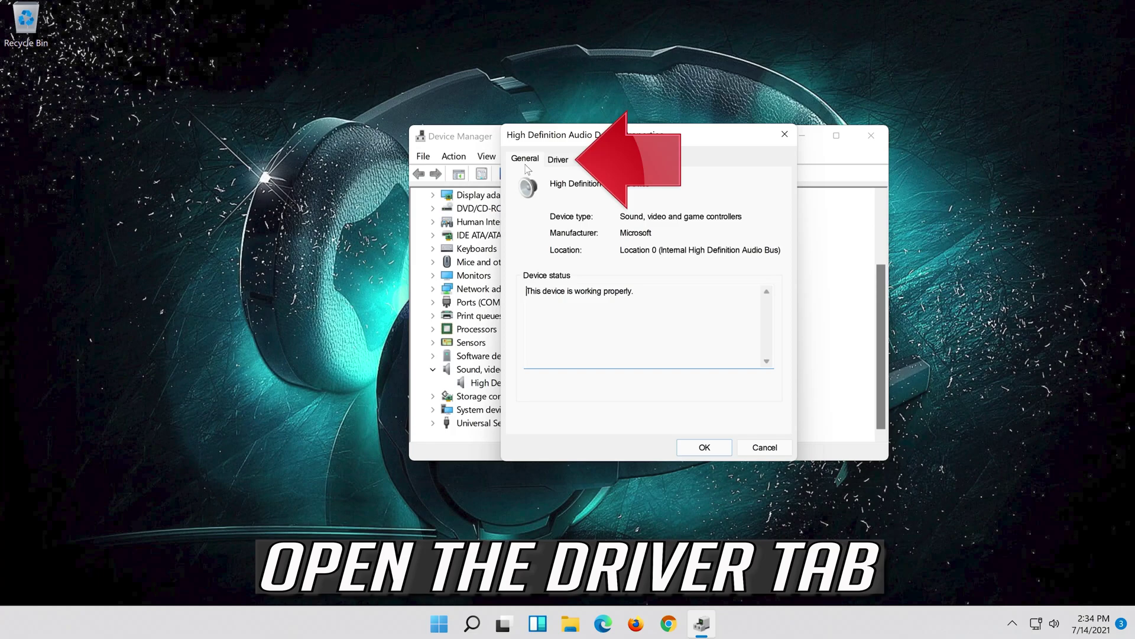
click(551, 167)
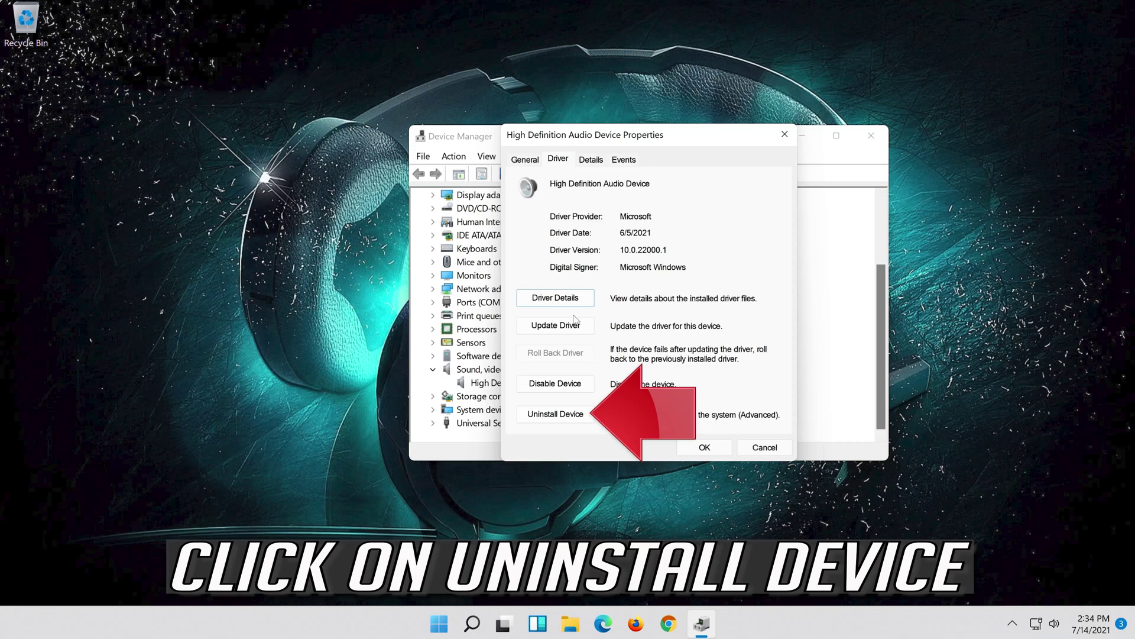
click(559, 417)
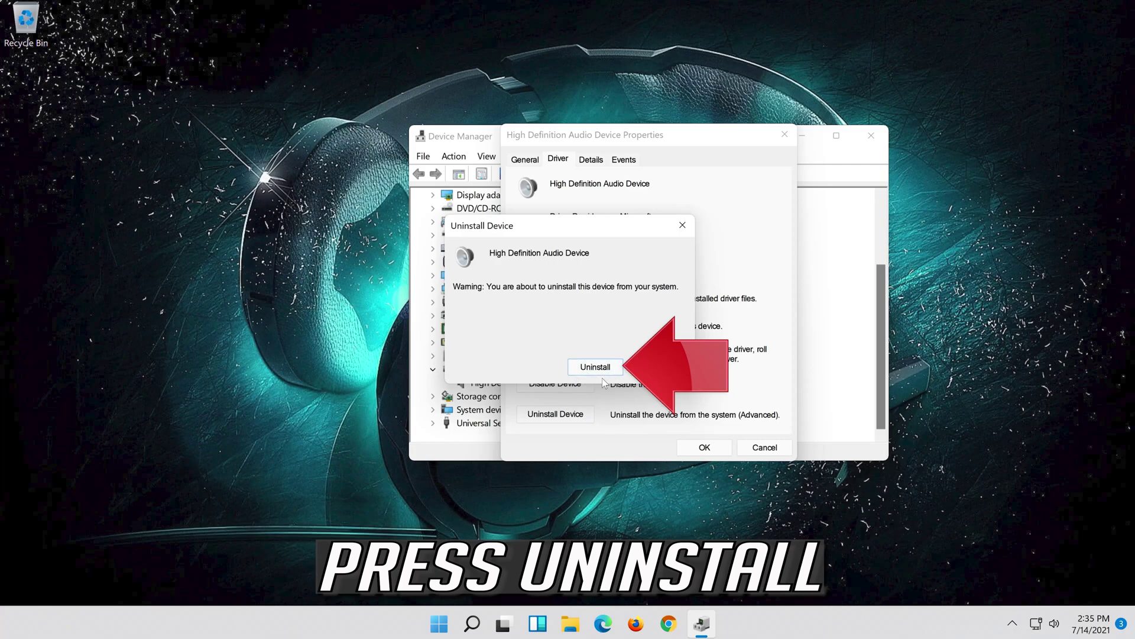
click(601, 369)
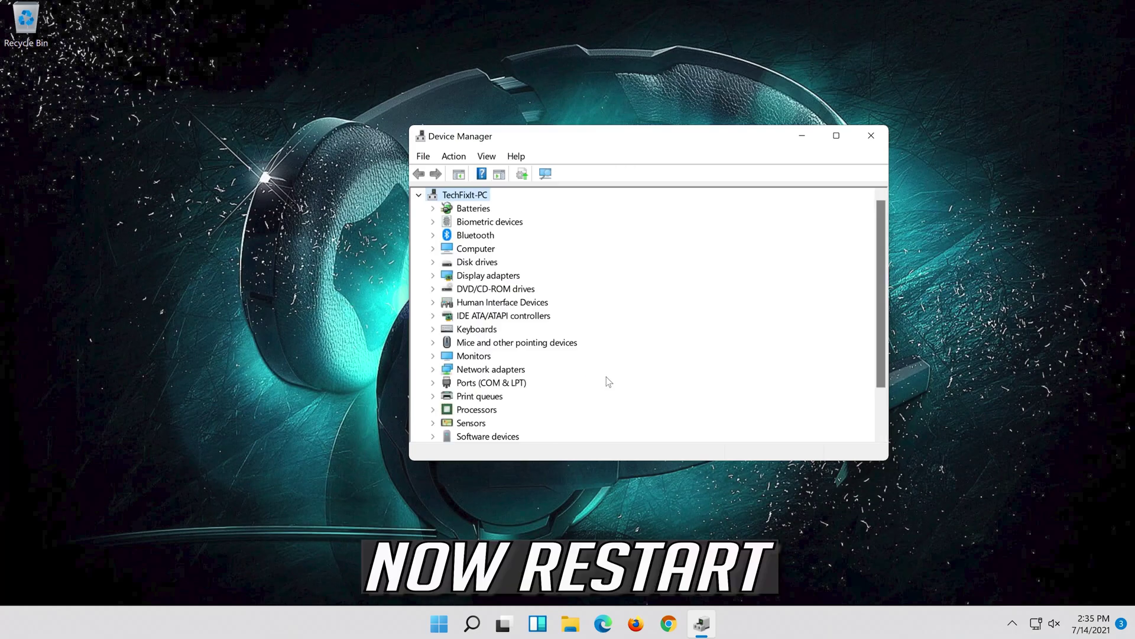
Close Device Manager and restart the computer.
click(867, 141)
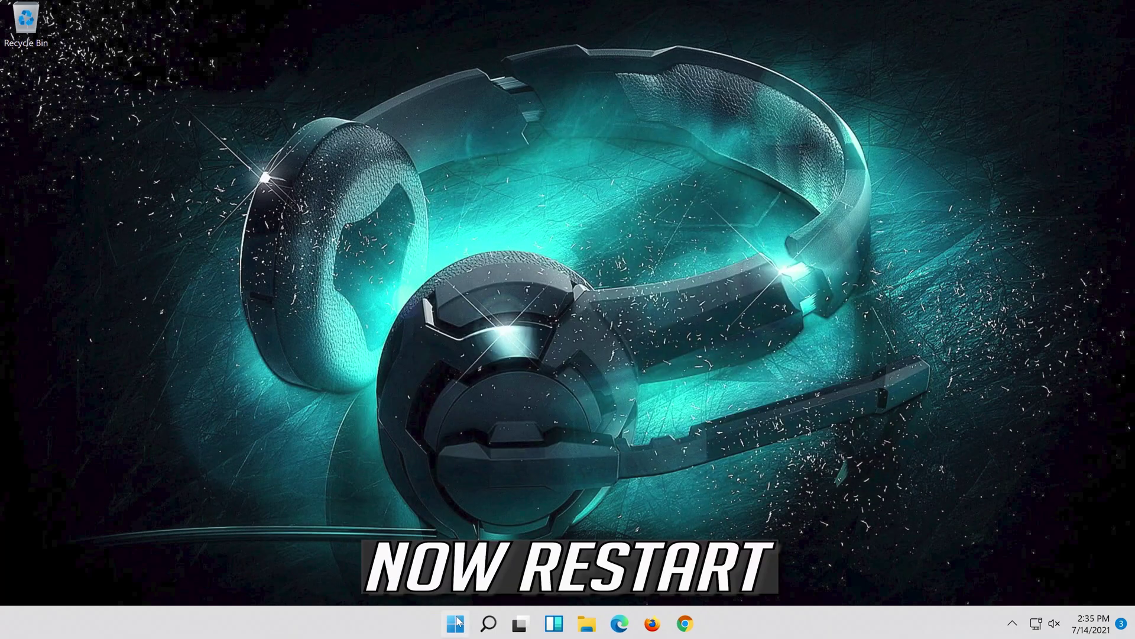
click(459, 626)
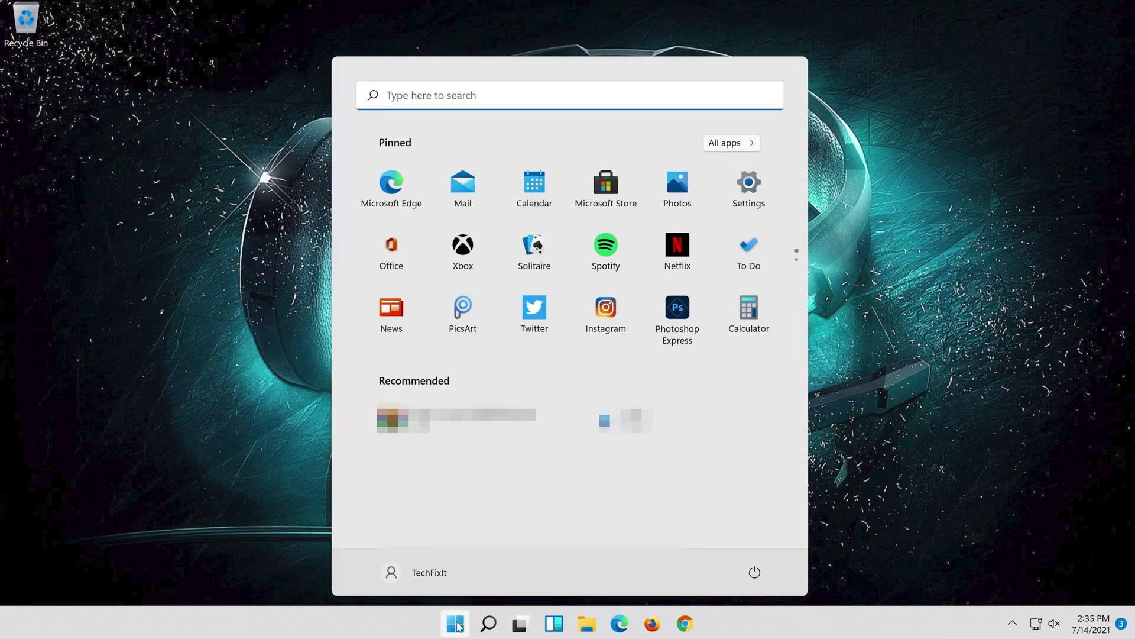
click(755, 573)
click(768, 547)
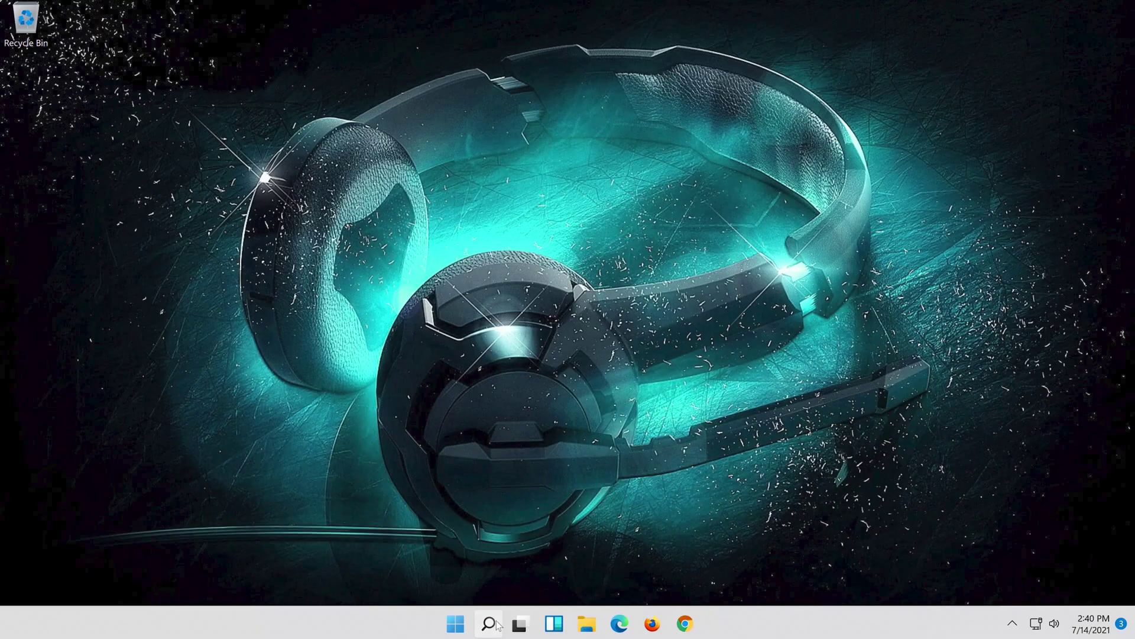
Search Windows for "device manager", open Device Manager and move its window toward the middle of the desktop.
click(496, 624)
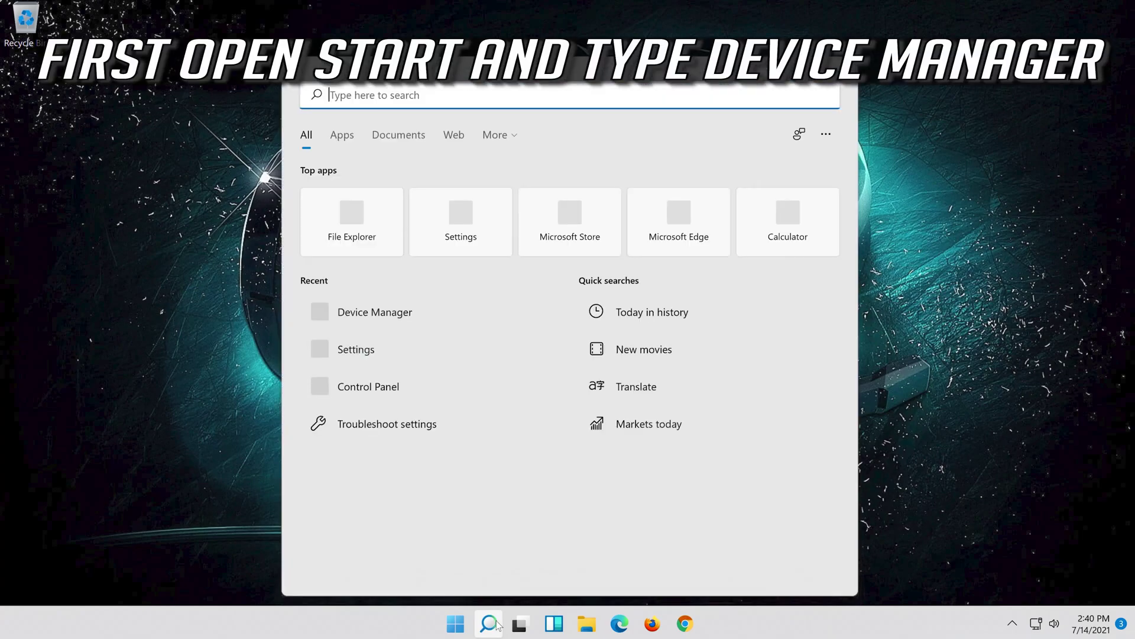
text(devi)
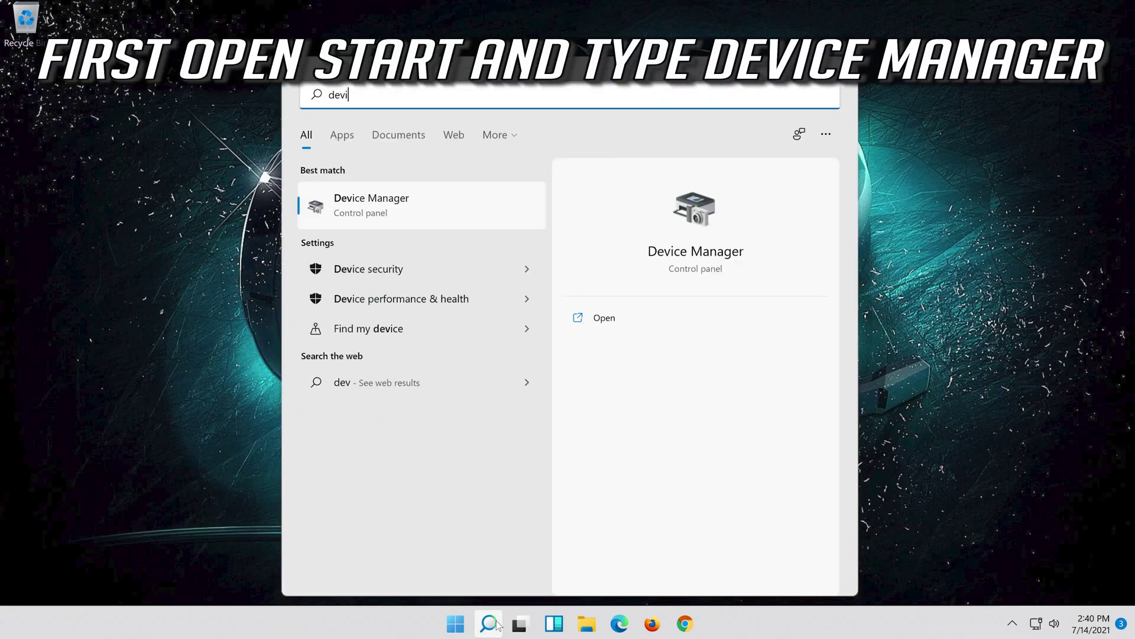
text(ce man)
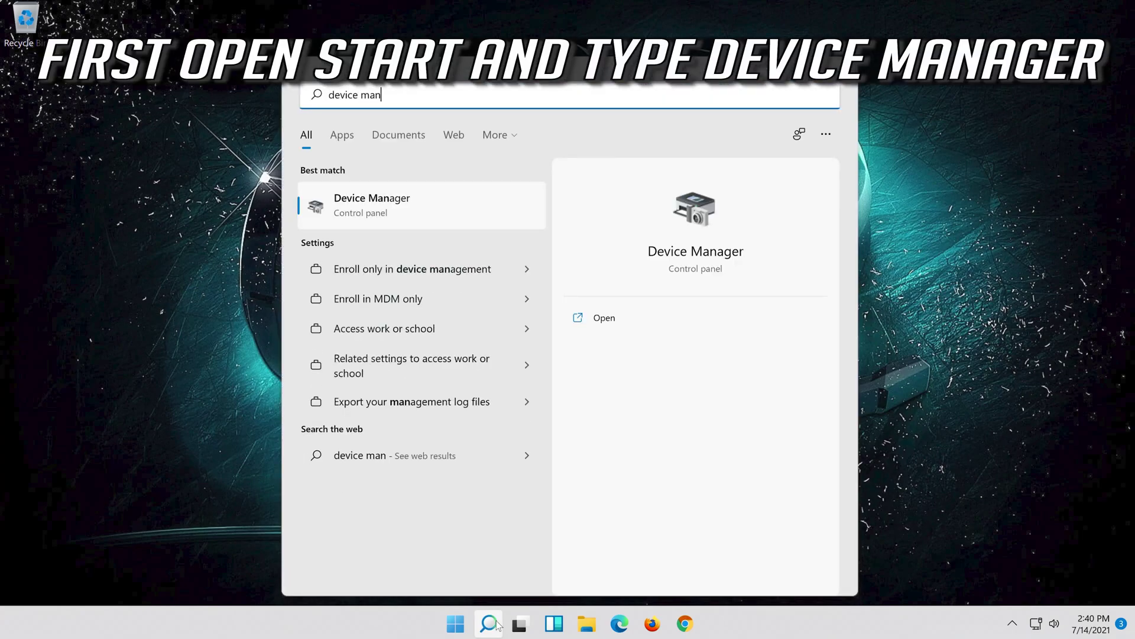
text(ager)
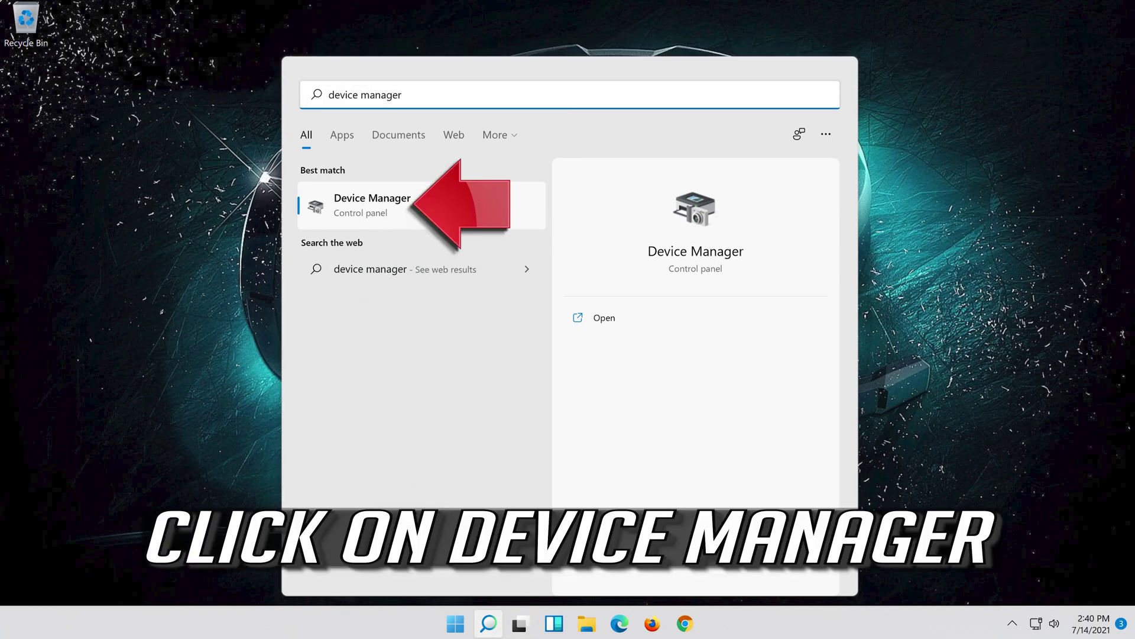
click(470, 208)
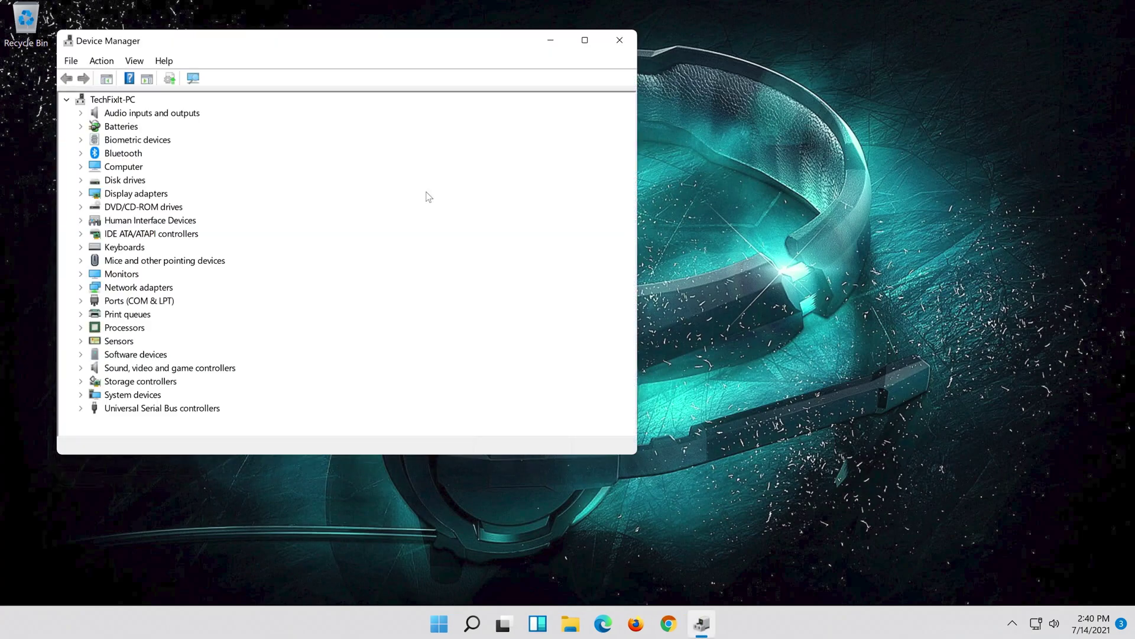
drag(372, 43, 647, 58)
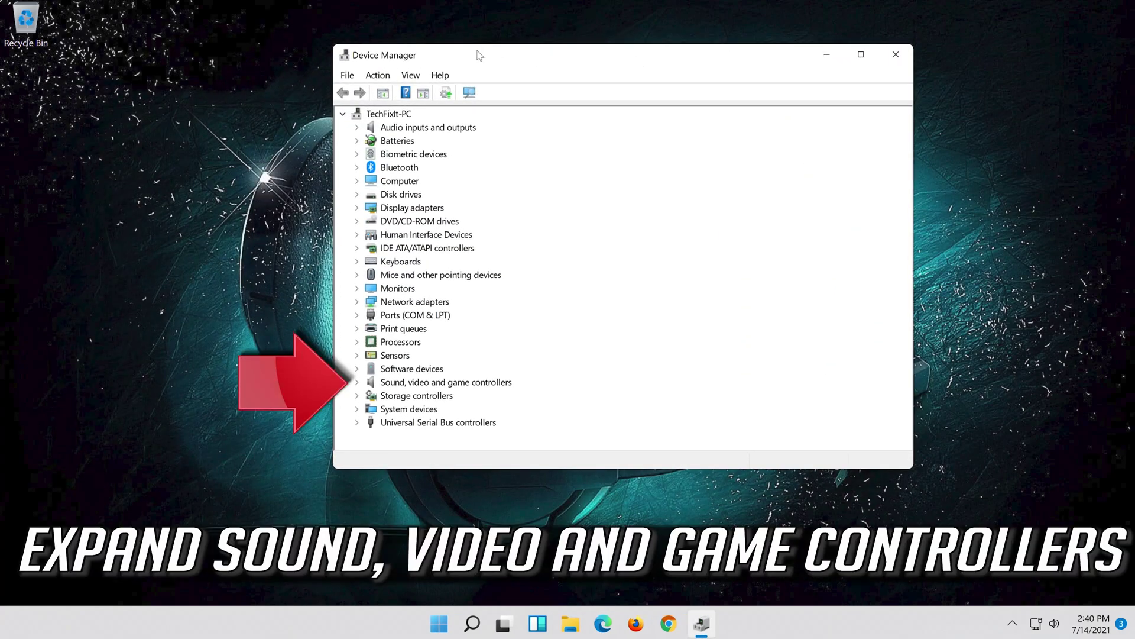
Open the driver properties of the High Definition Audio Device under Sound, video and game controllers.
click(358, 382)
click(438, 397)
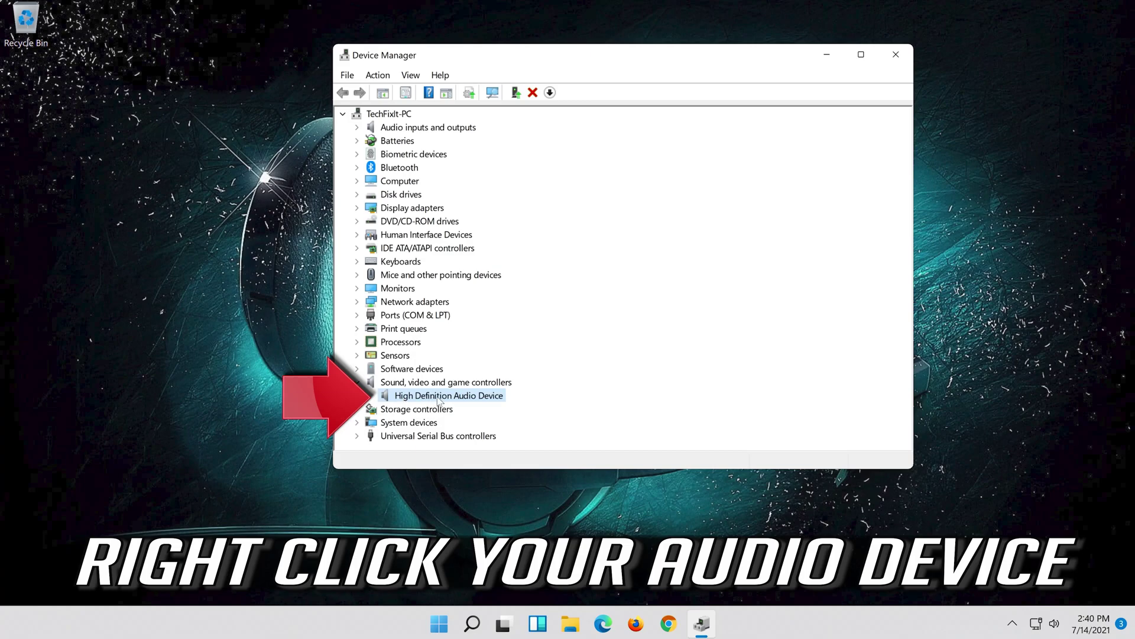
right_click(475, 401)
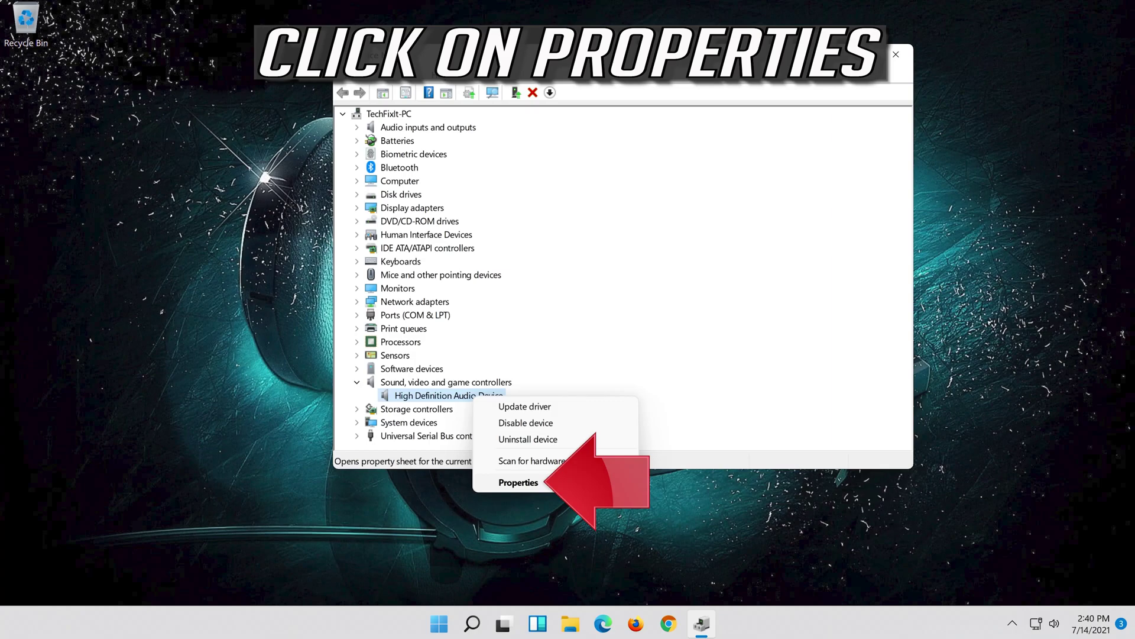
click(552, 481)
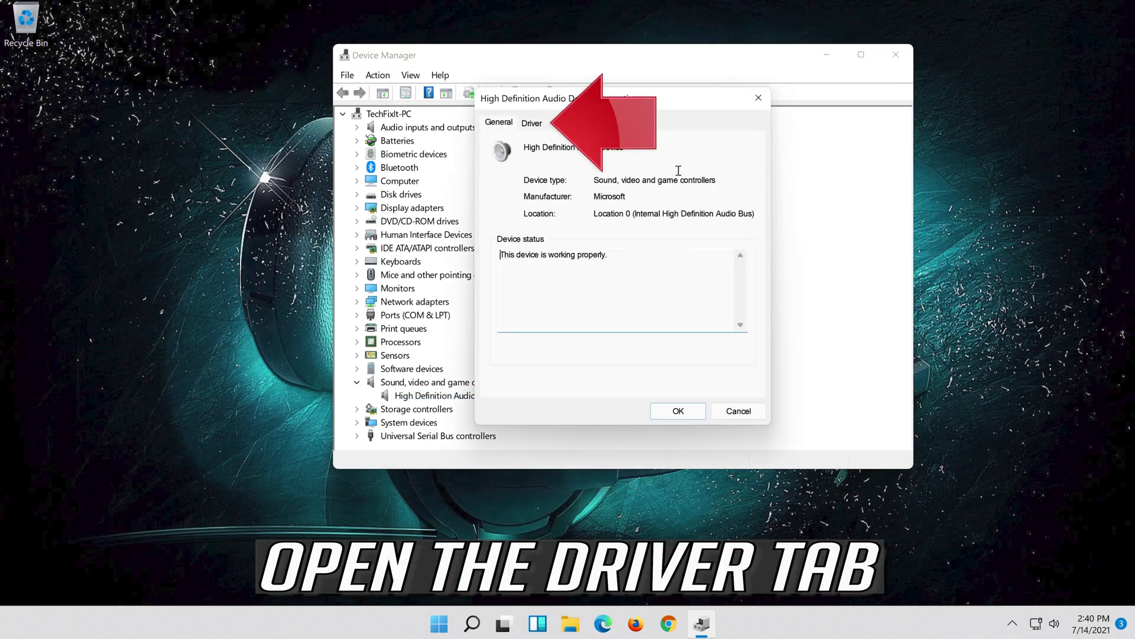
click(536, 124)
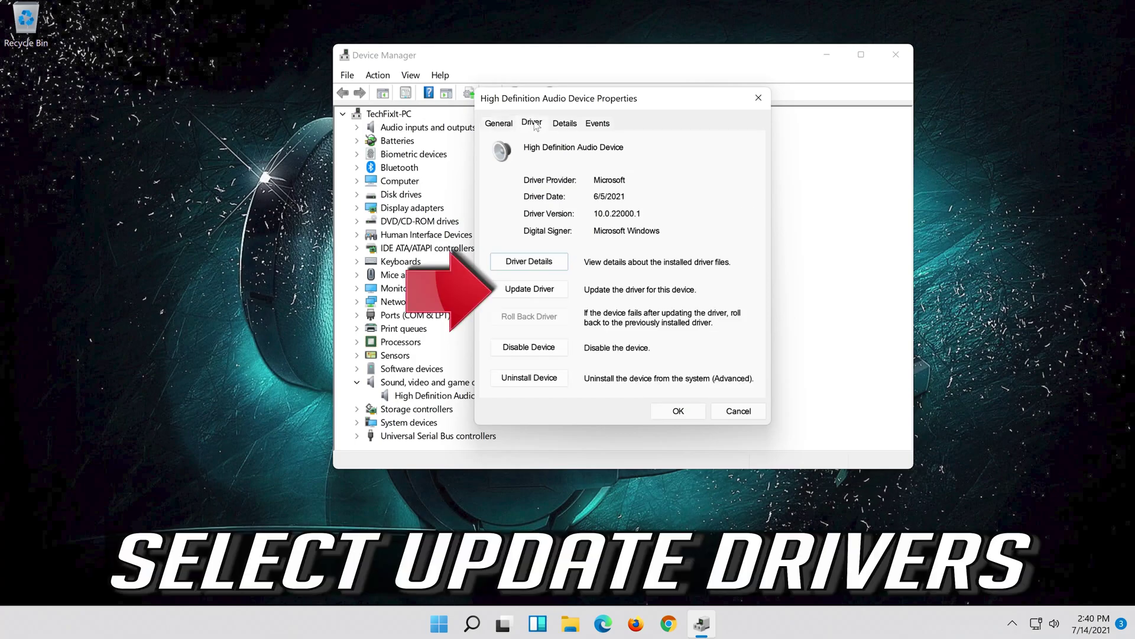
Search automatically for an updated audio device driver, and check for updates through Windows Update.
click(530, 290)
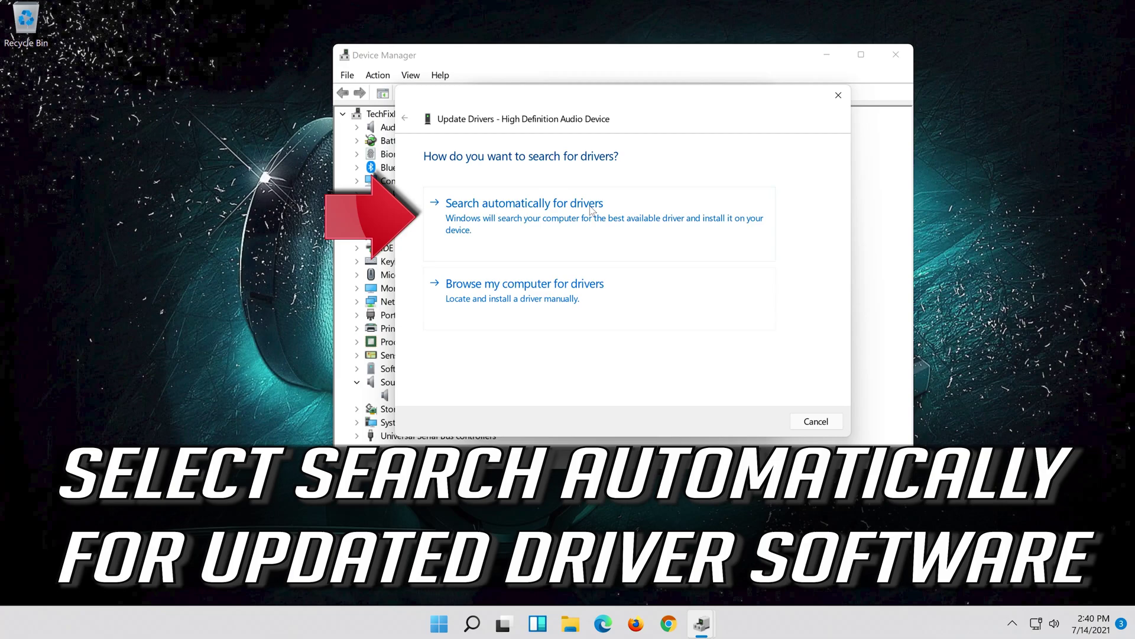
click(621, 228)
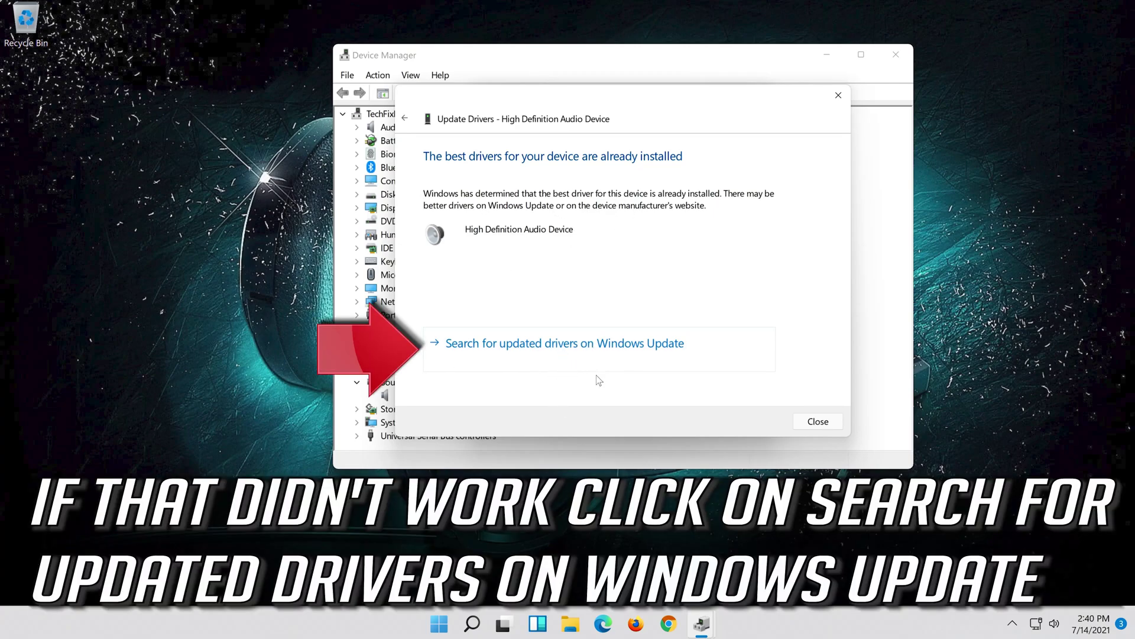
click(605, 355)
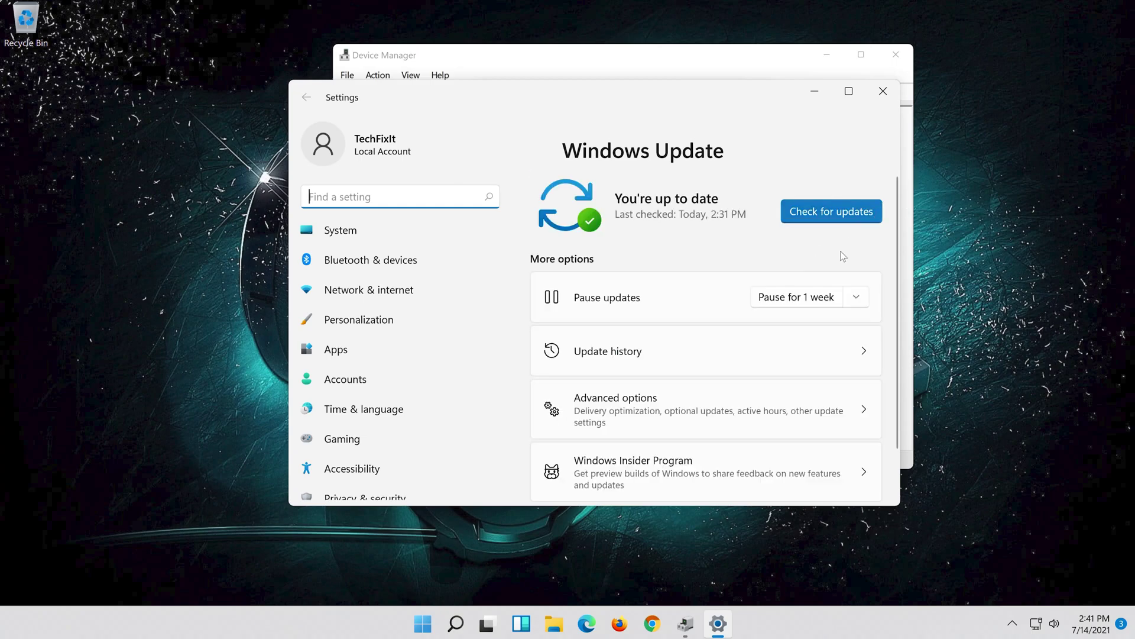
click(827, 211)
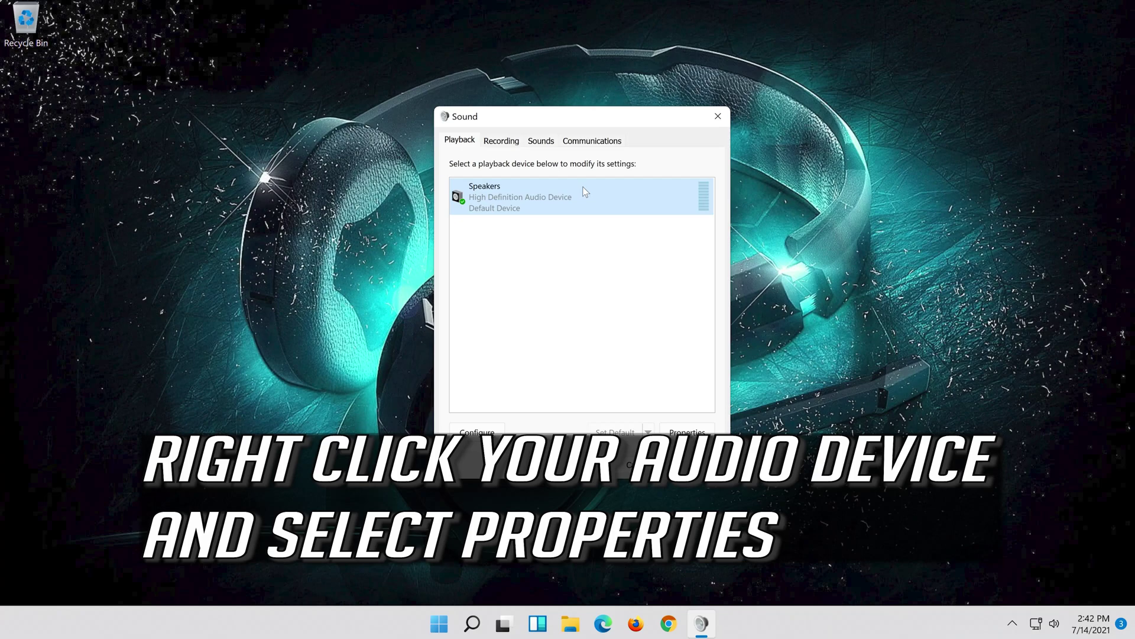
Disable all enhancements in the properties of the Speakers playback device, apply the change and close the Sound dialog.
right_click(582, 189)
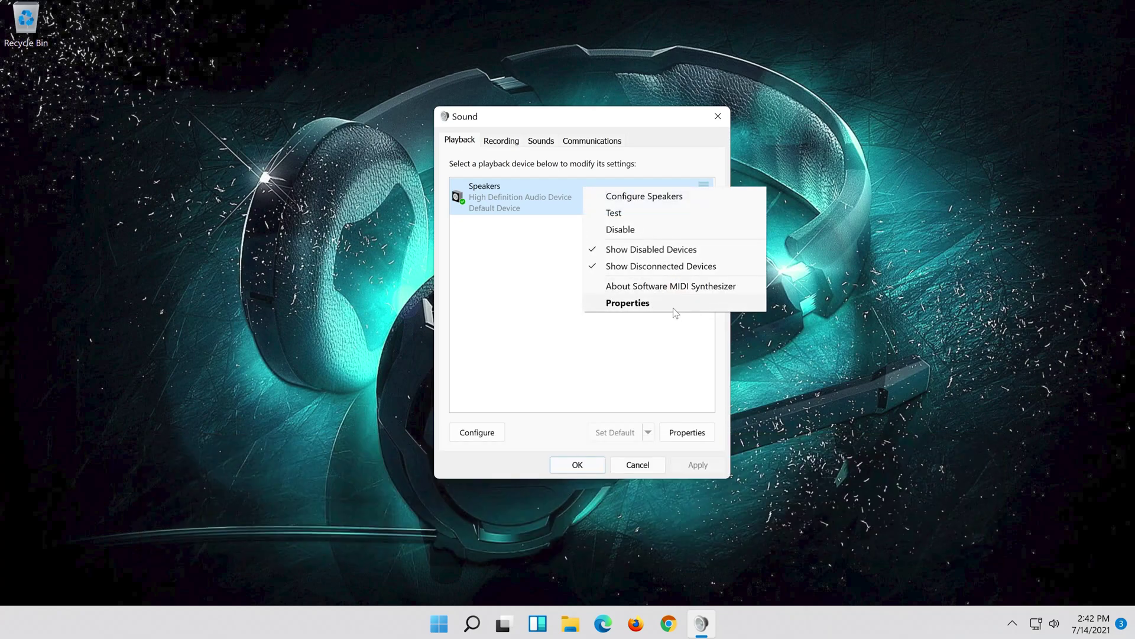
click(674, 306)
drag(629, 178, 608, 126)
click(560, 137)
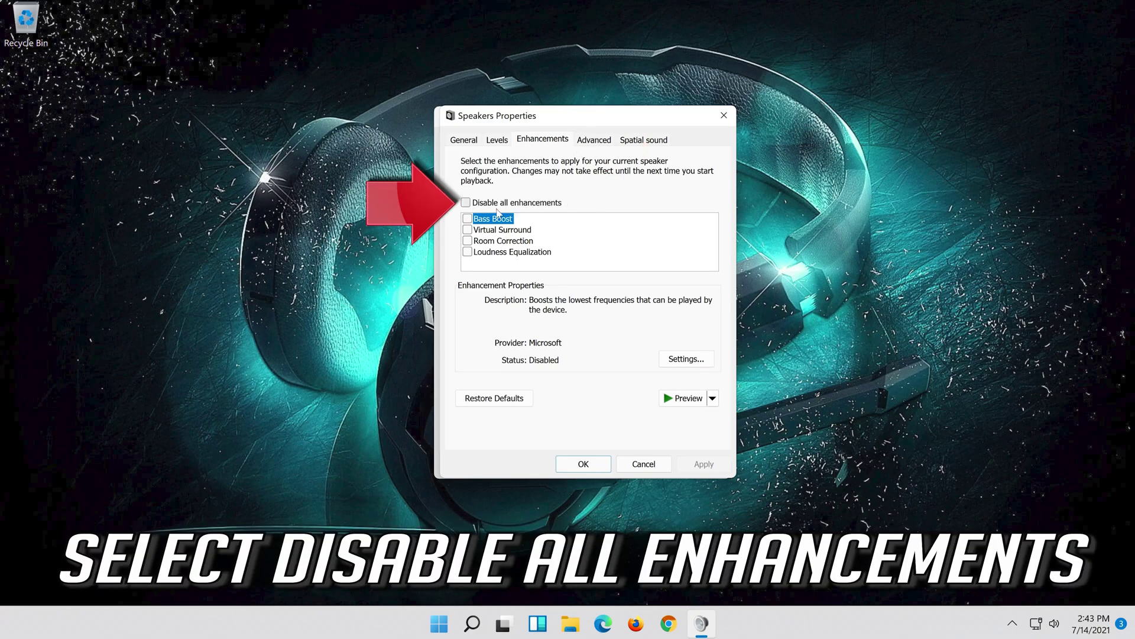
click(471, 203)
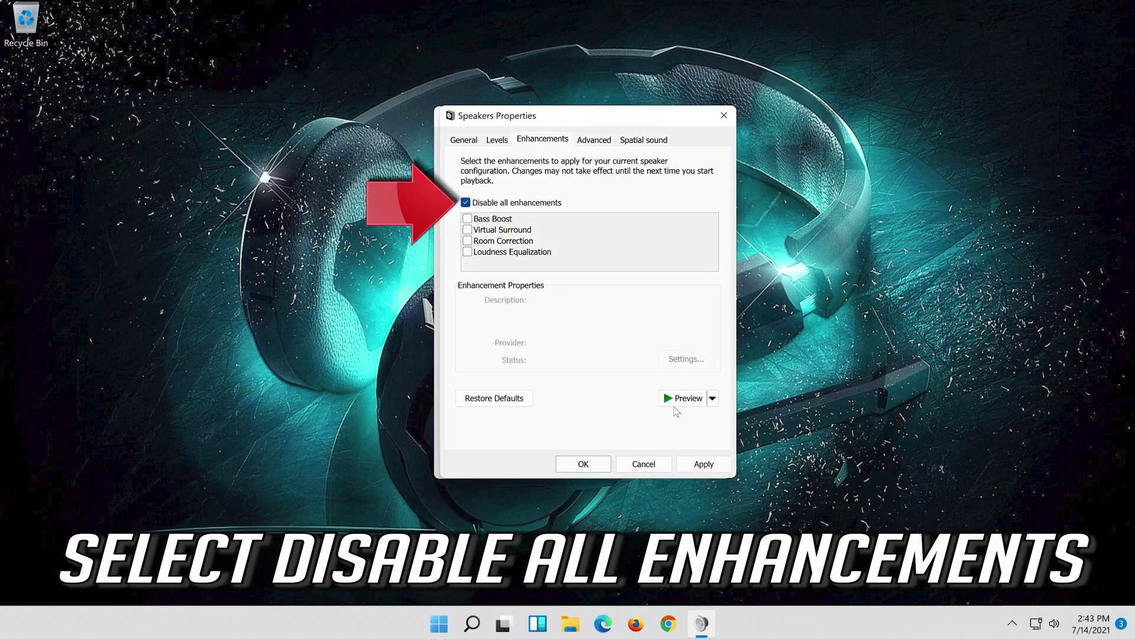
click(711, 461)
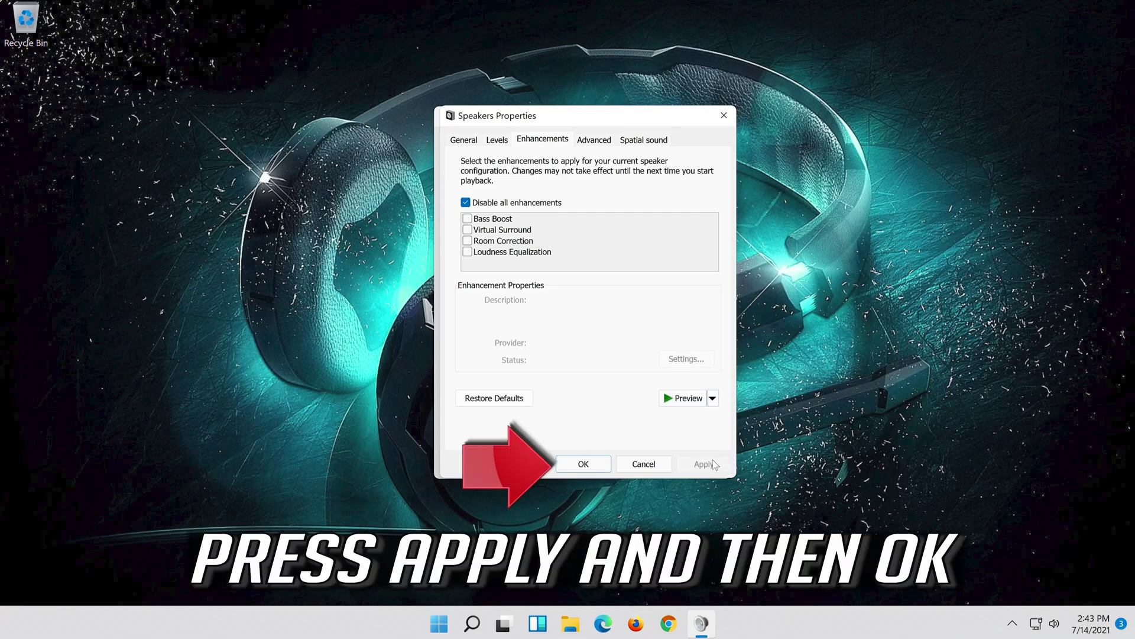
click(610, 462)
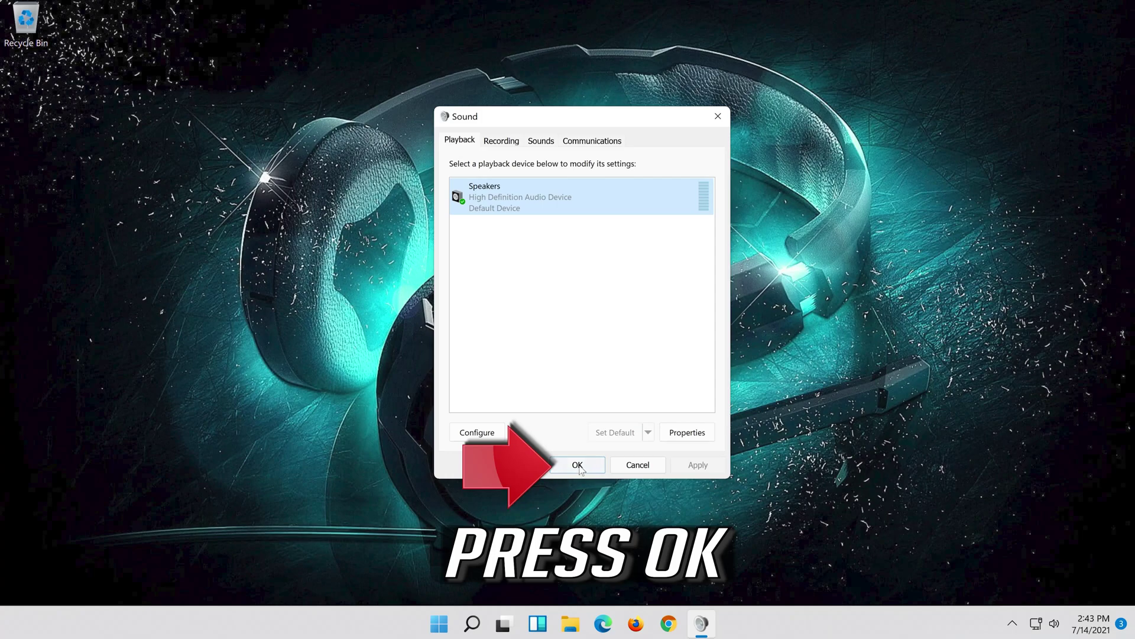
click(578, 465)
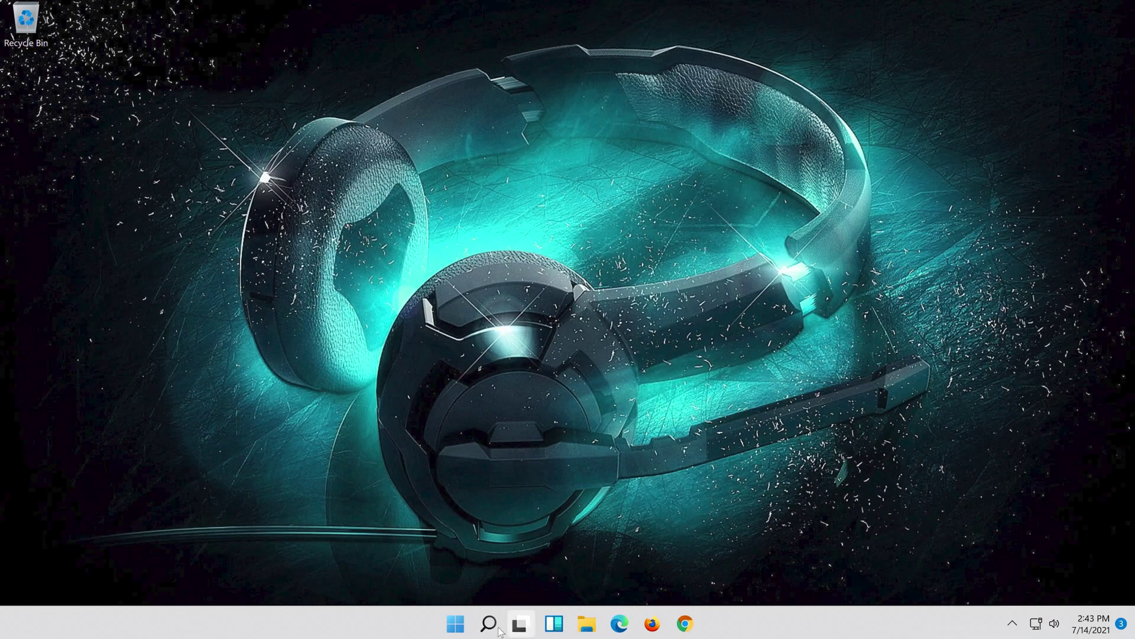
Search Windows for "control panel", open the Sound dialog under Hardware and Sound, and move it over the Control Panel window.
click(489, 623)
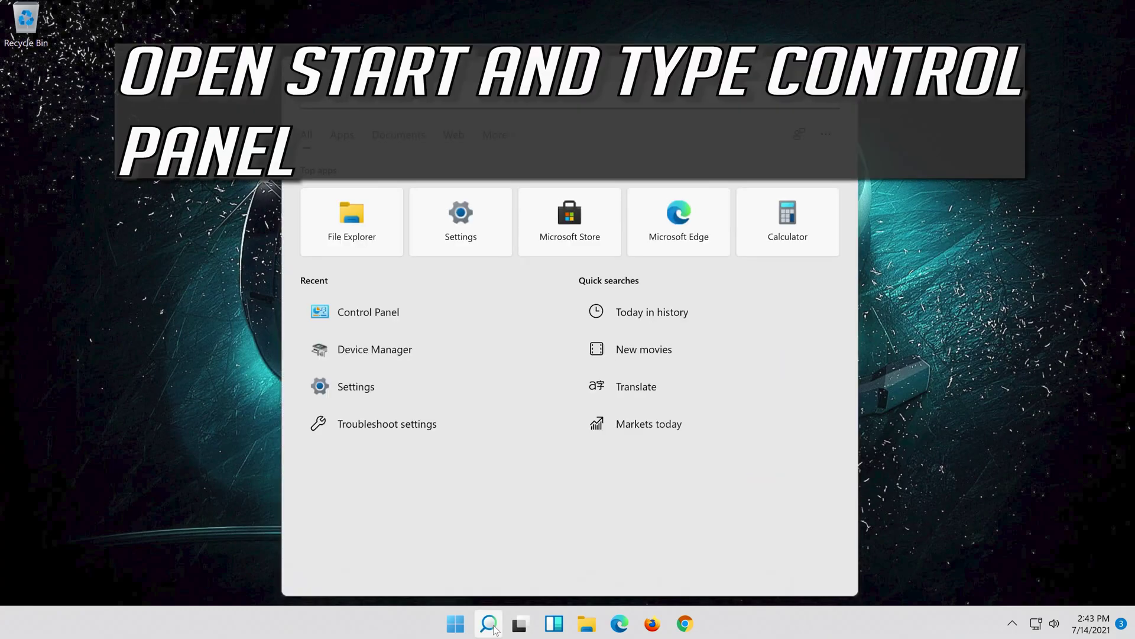
text(control p)
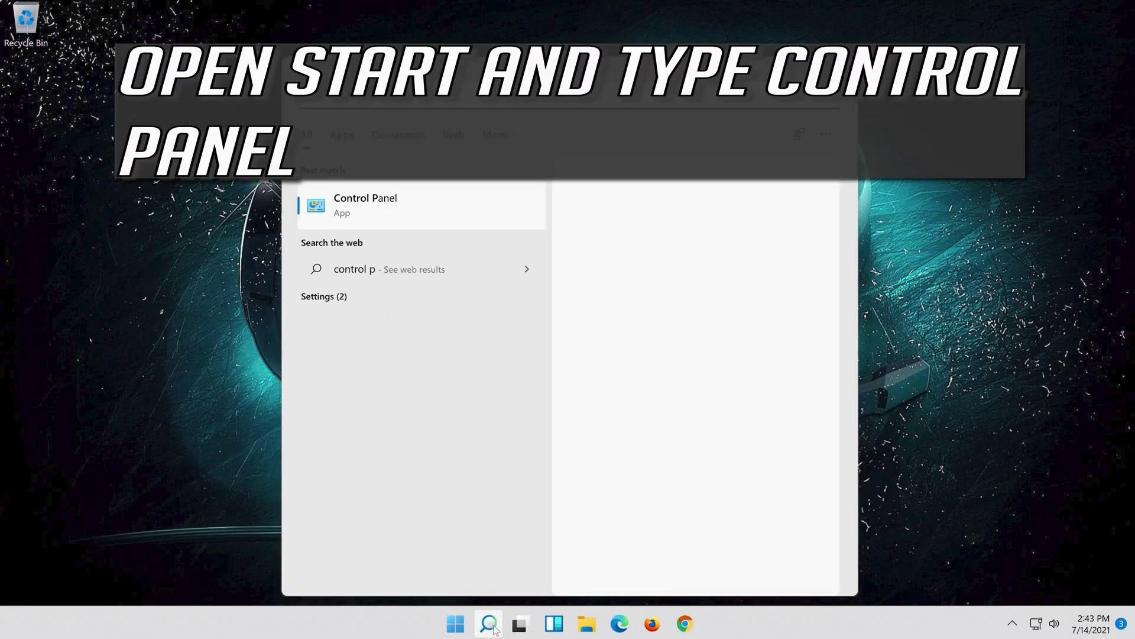
text(anel)
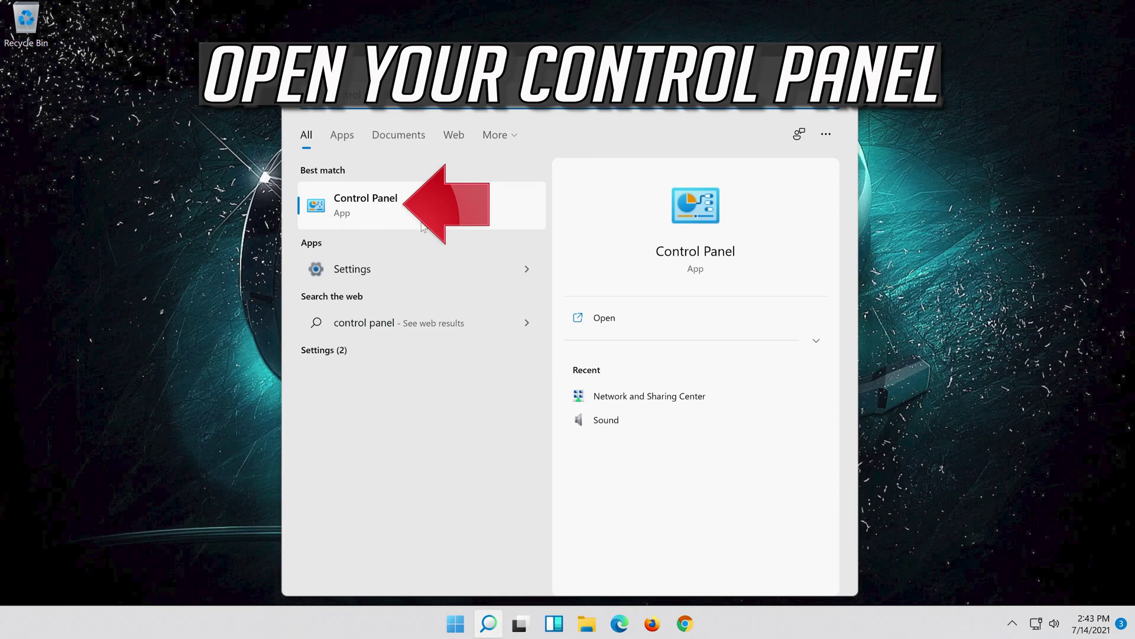
click(473, 203)
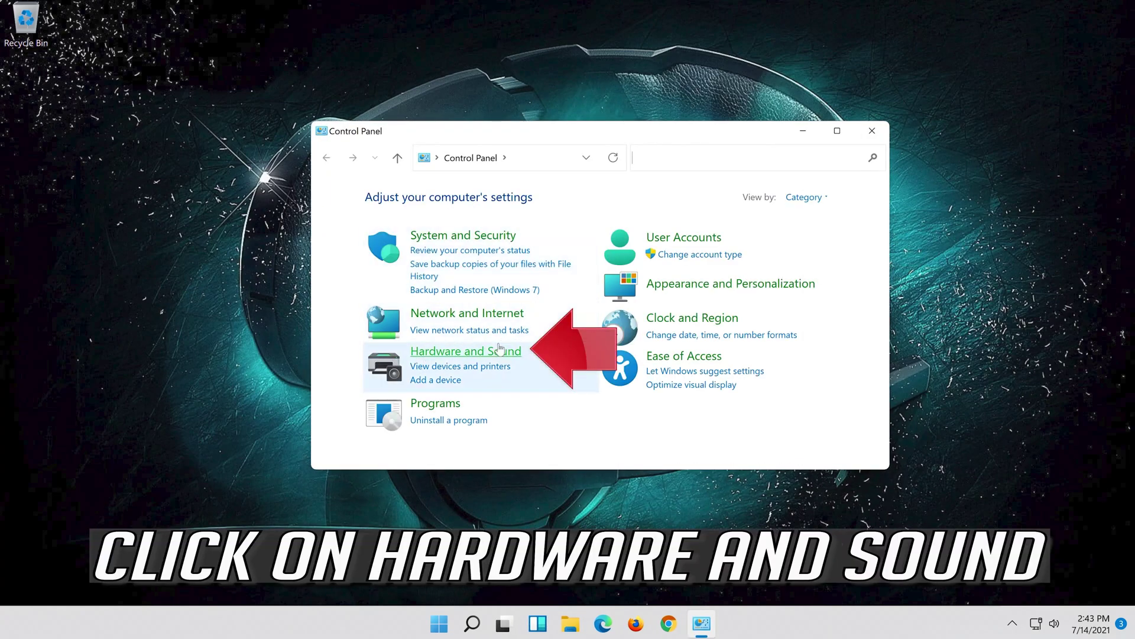
click(512, 357)
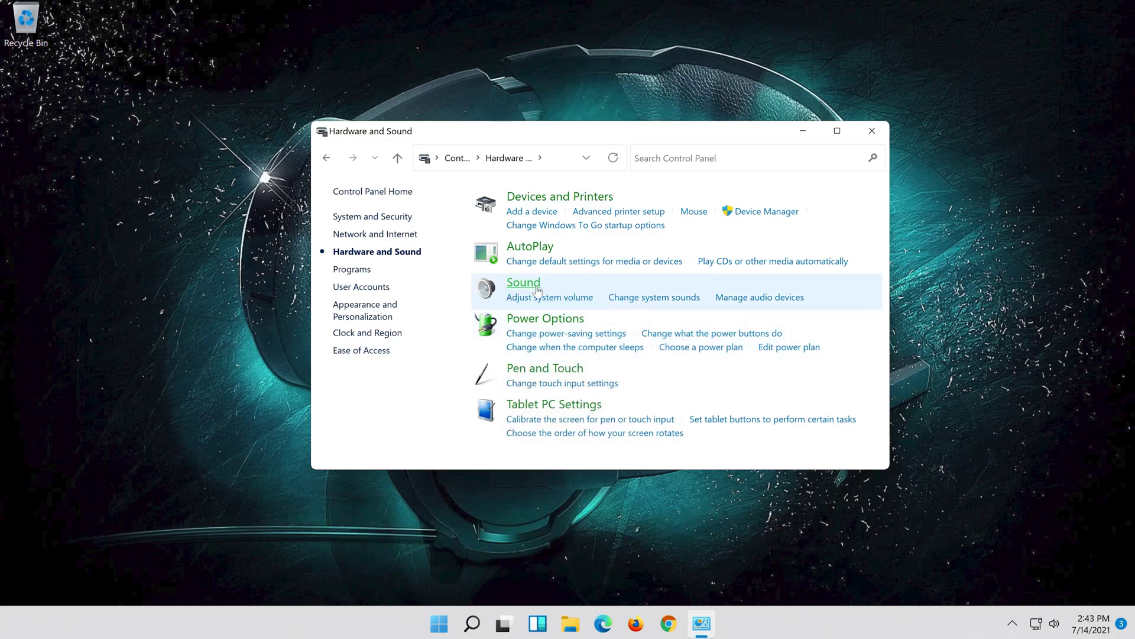
click(512, 286)
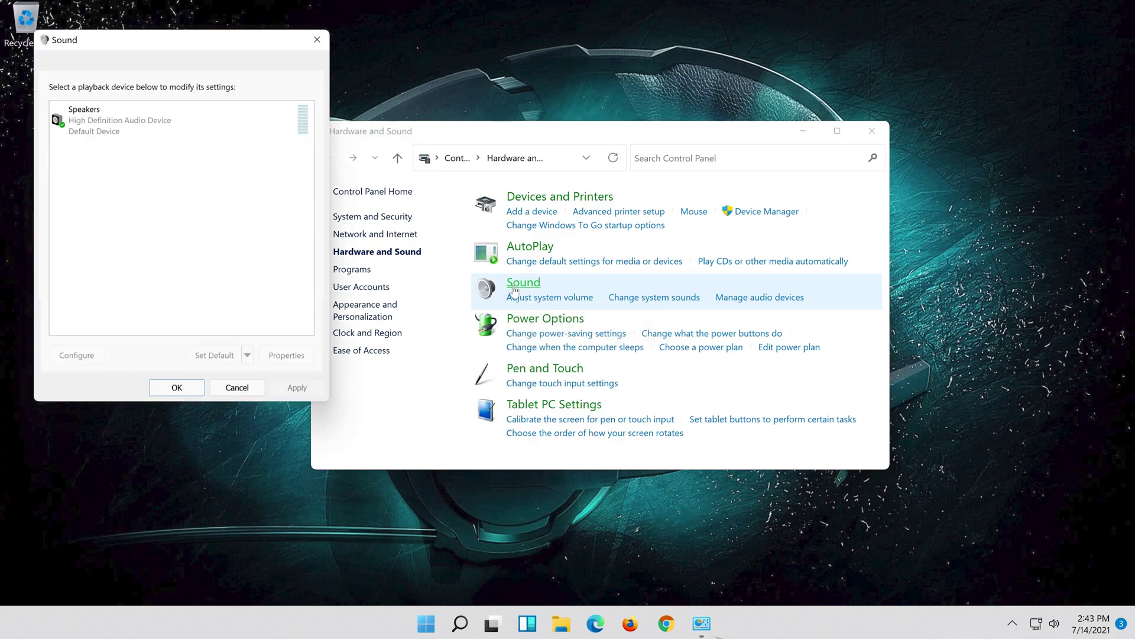
drag(187, 41, 612, 104)
Set the Speakers playback device's default format to 16 bit, 48000 Hz (DVD Quality) in its advanced properties and confirm.
click(540, 188)
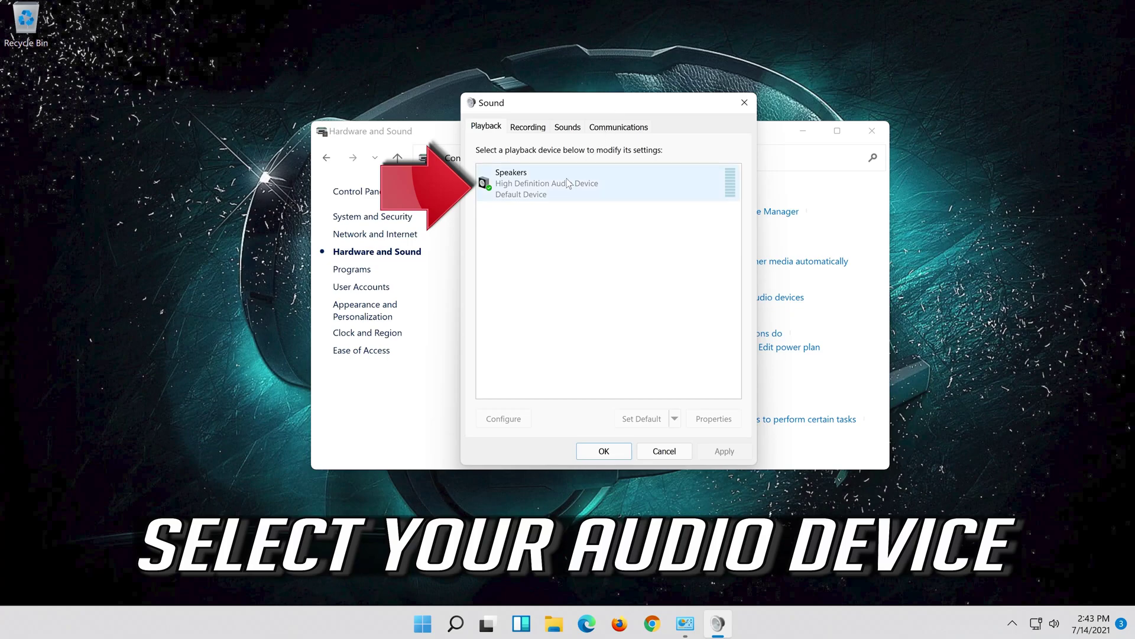
right_click(602, 192)
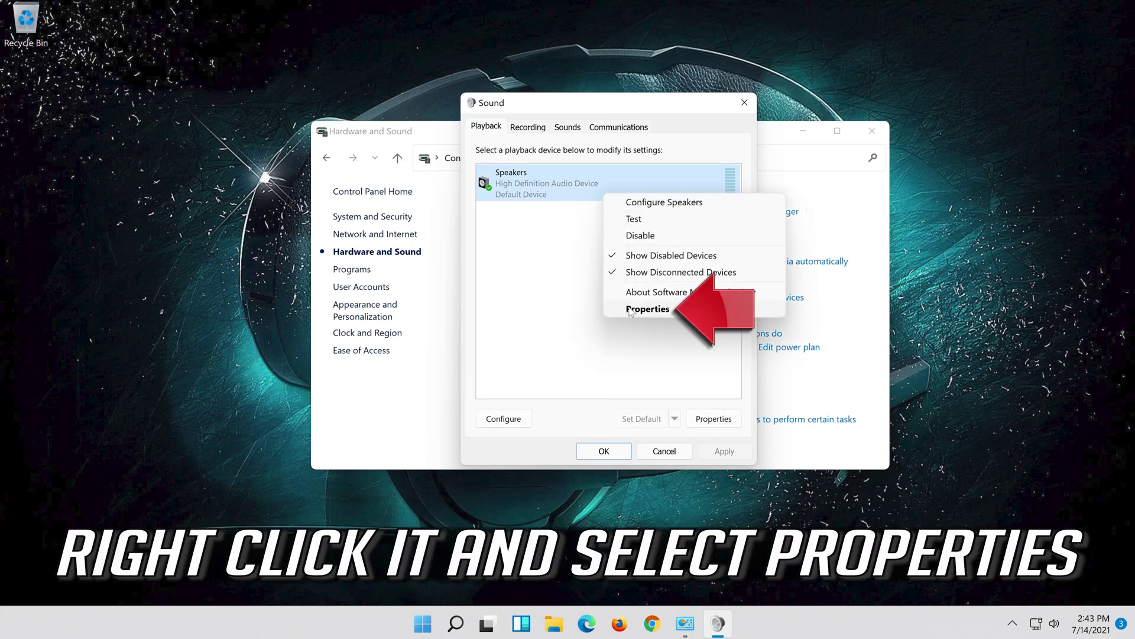
click(671, 309)
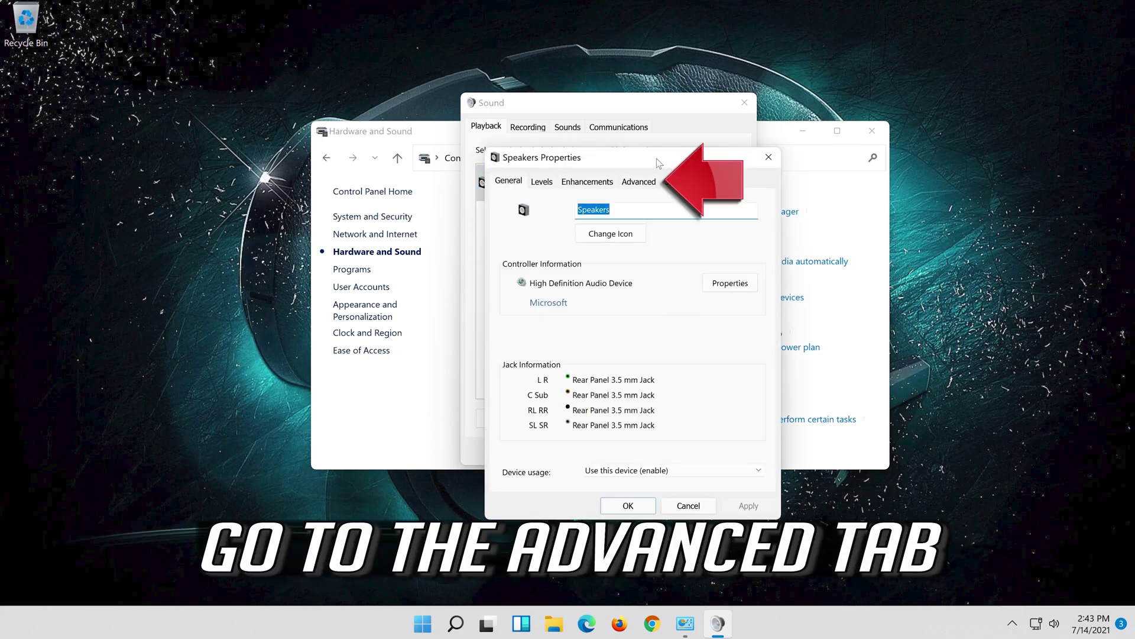
click(646, 181)
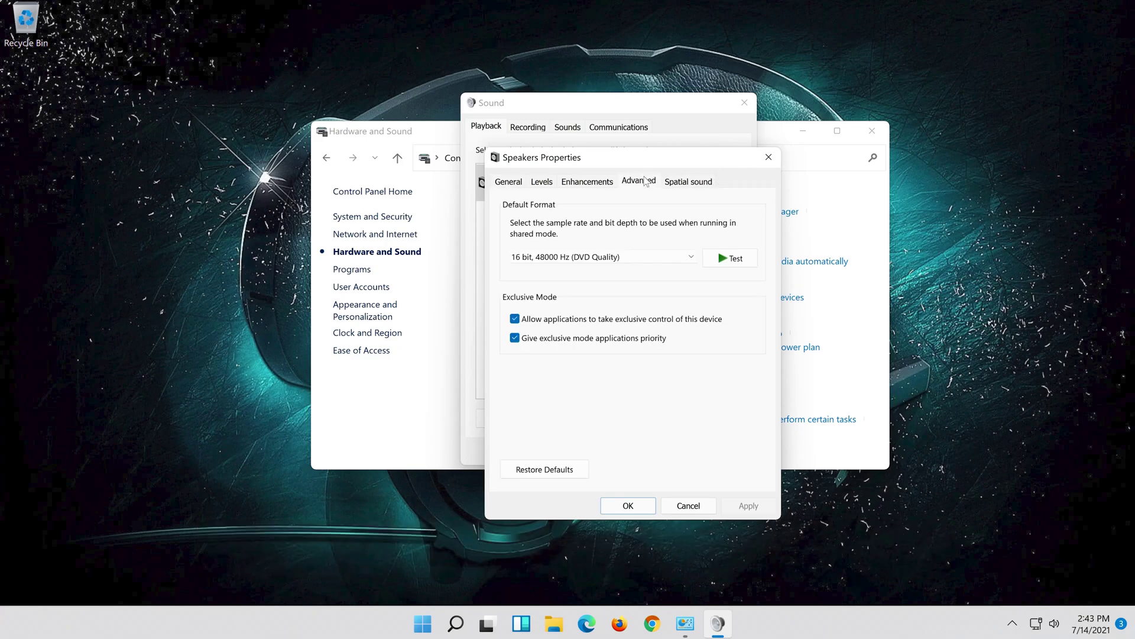
click(579, 257)
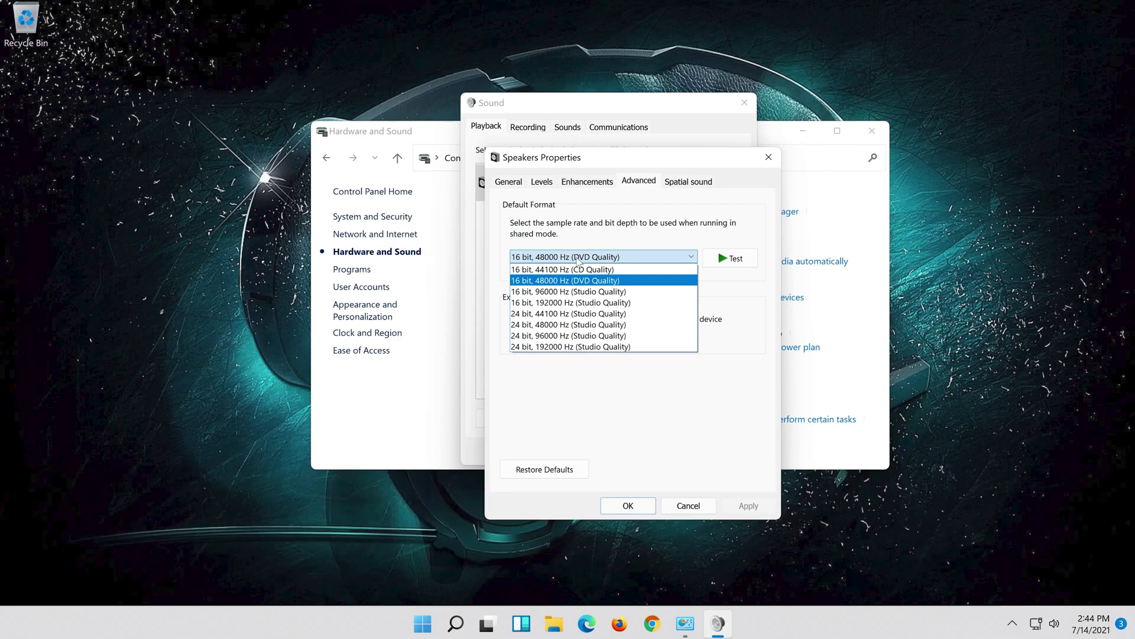
click(607, 282)
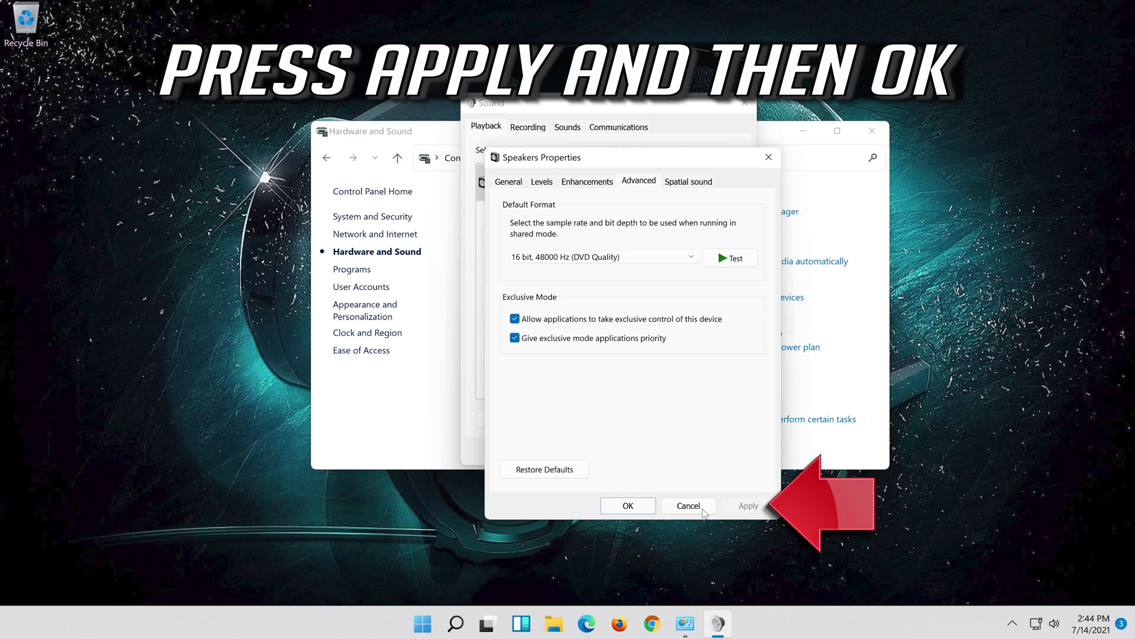
click(620, 512)
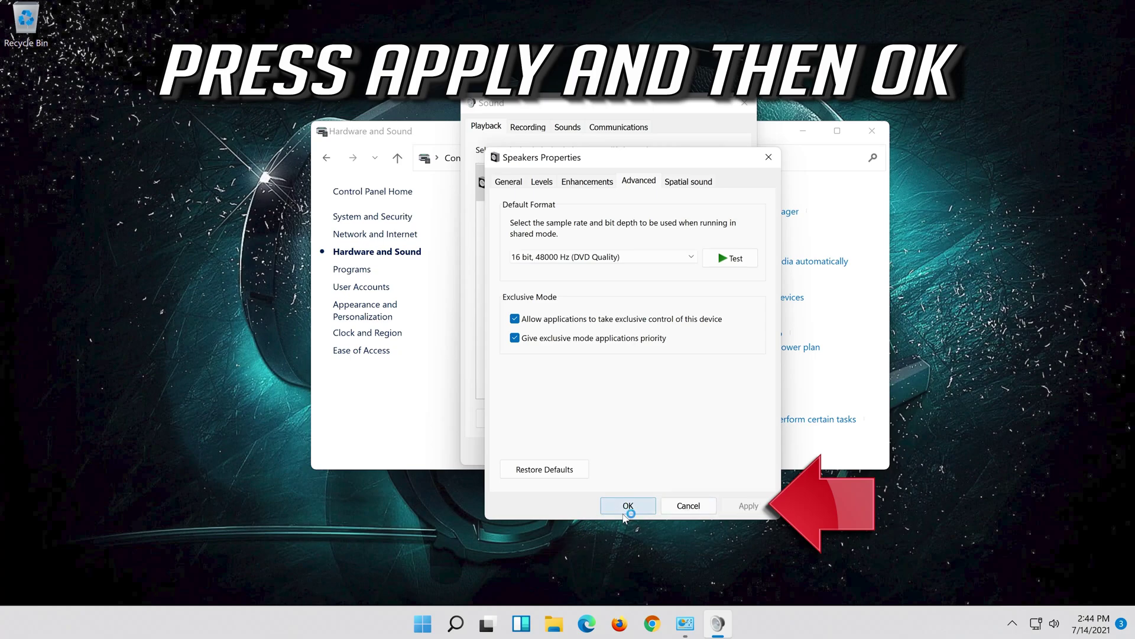
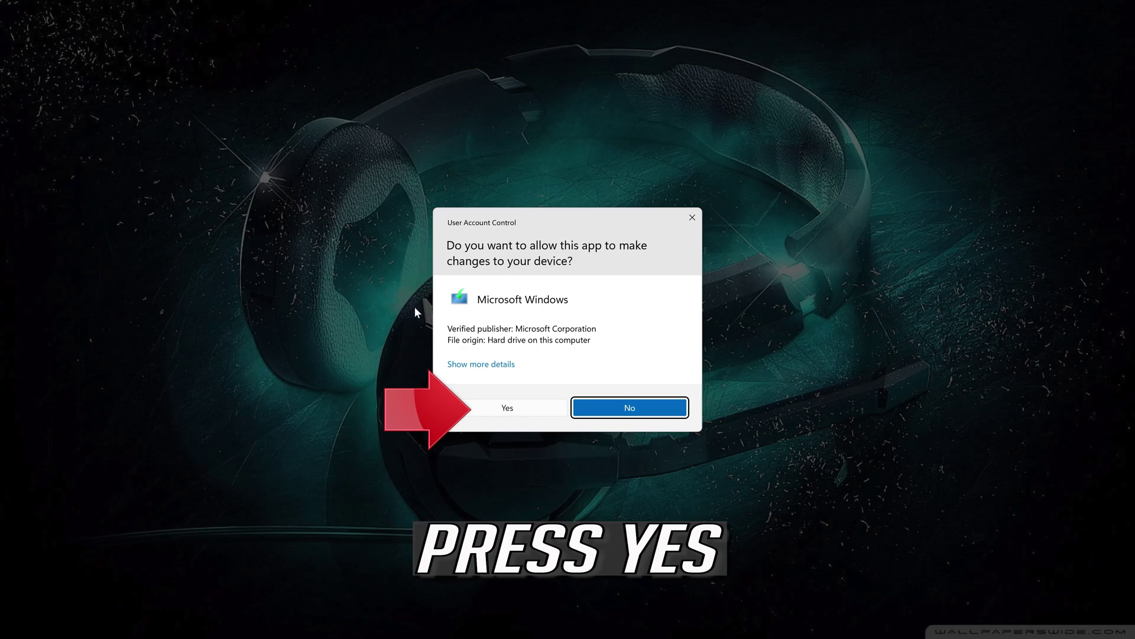
Allow the Media Creation Tool to run, accept its license terms, and continue with the recommended language and edition options for this PC.
click(506, 408)
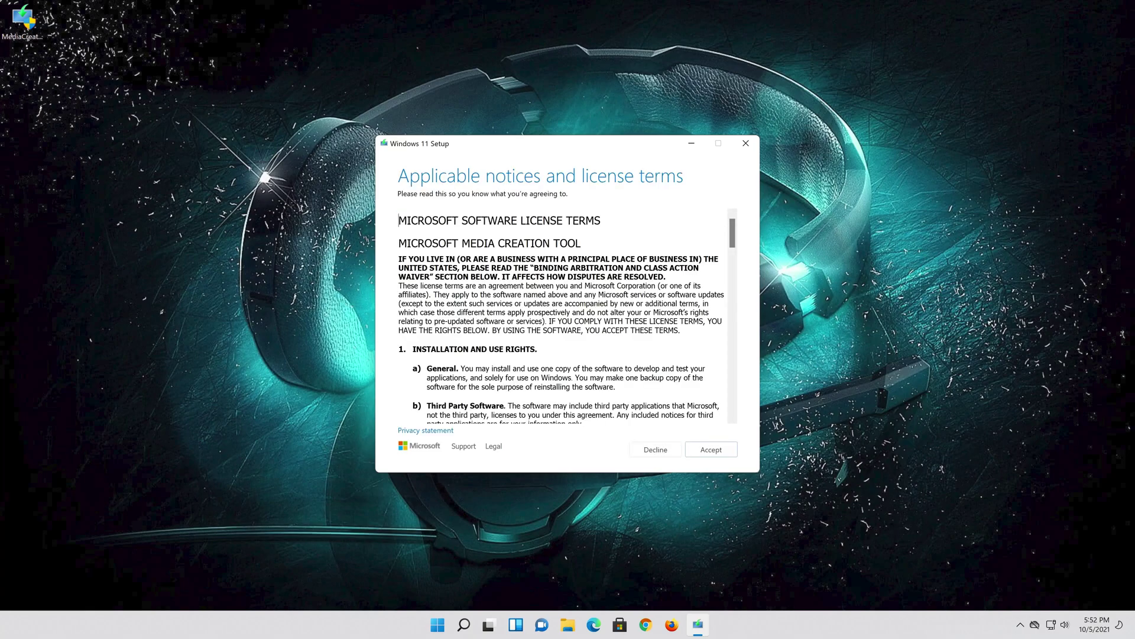
click(712, 450)
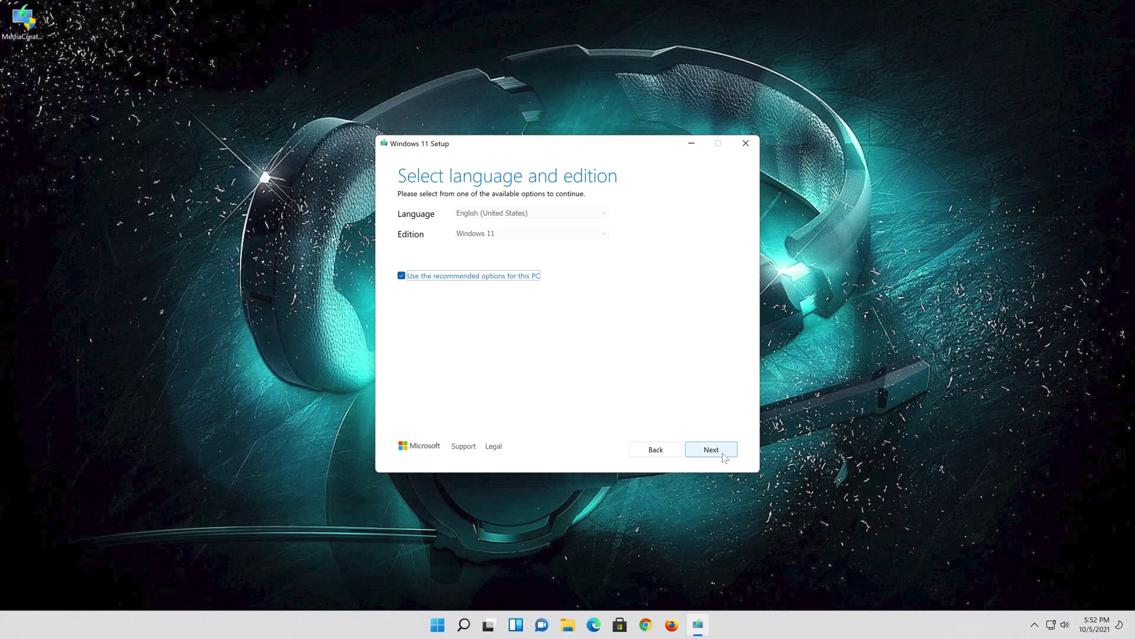
click(402, 276)
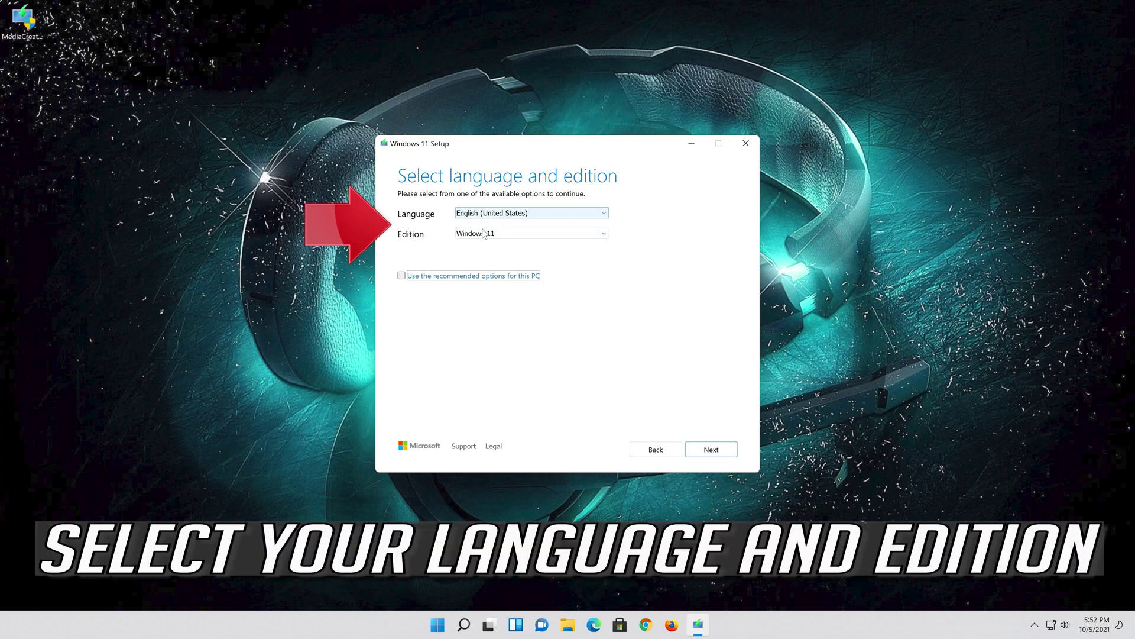
click(402, 275)
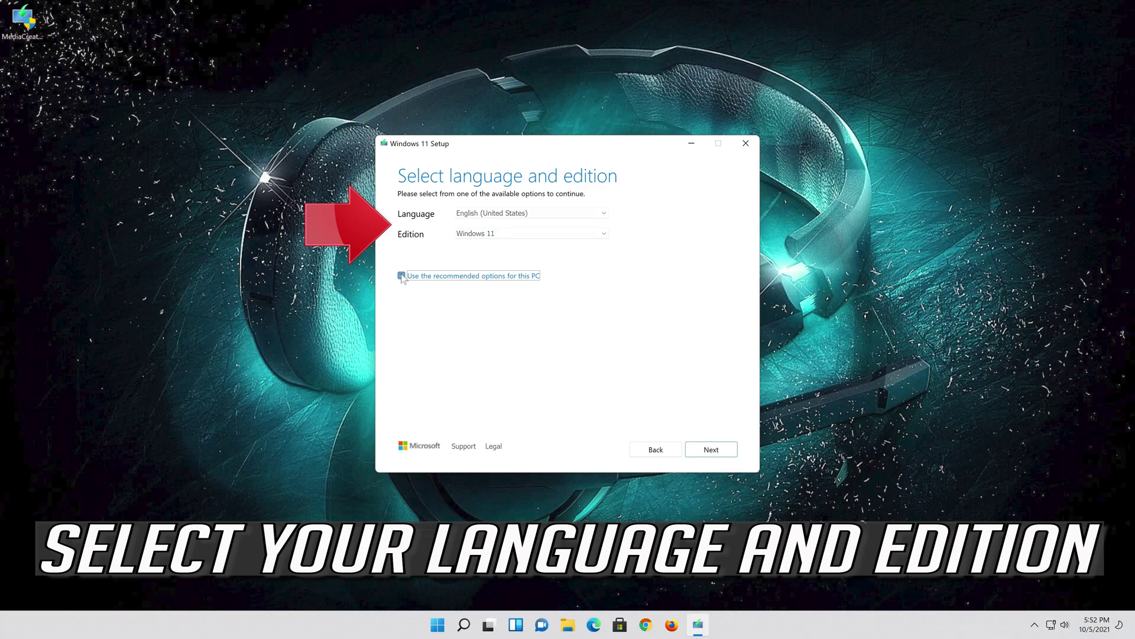
click(713, 451)
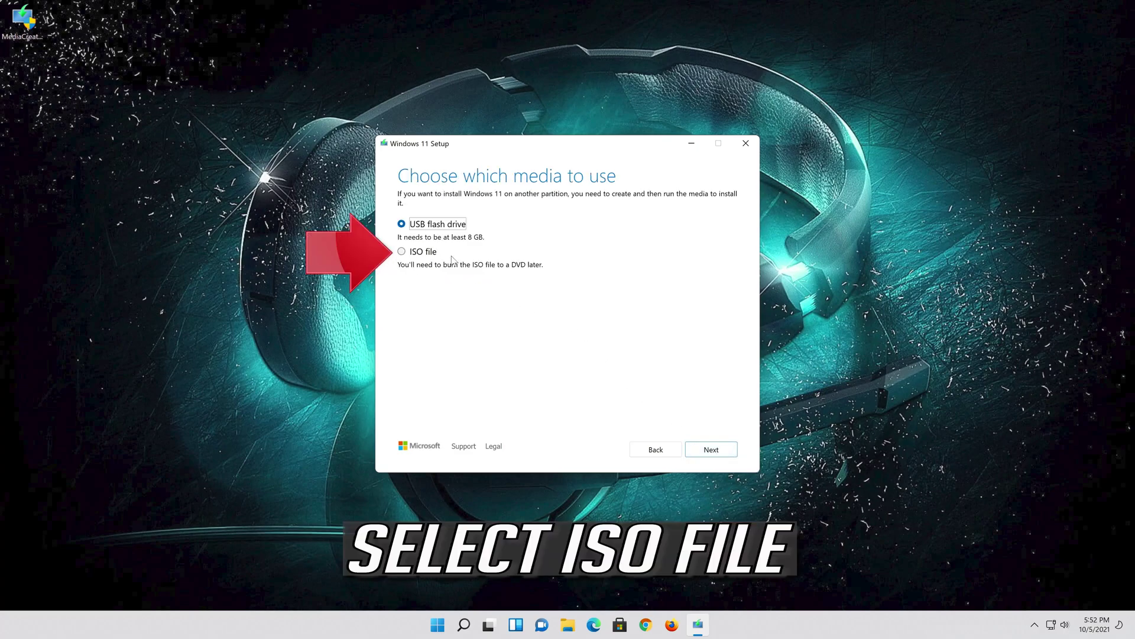
Choose ISO file as the media, save it to the Desktop as "Windows 11", and finish the media creation.
click(402, 253)
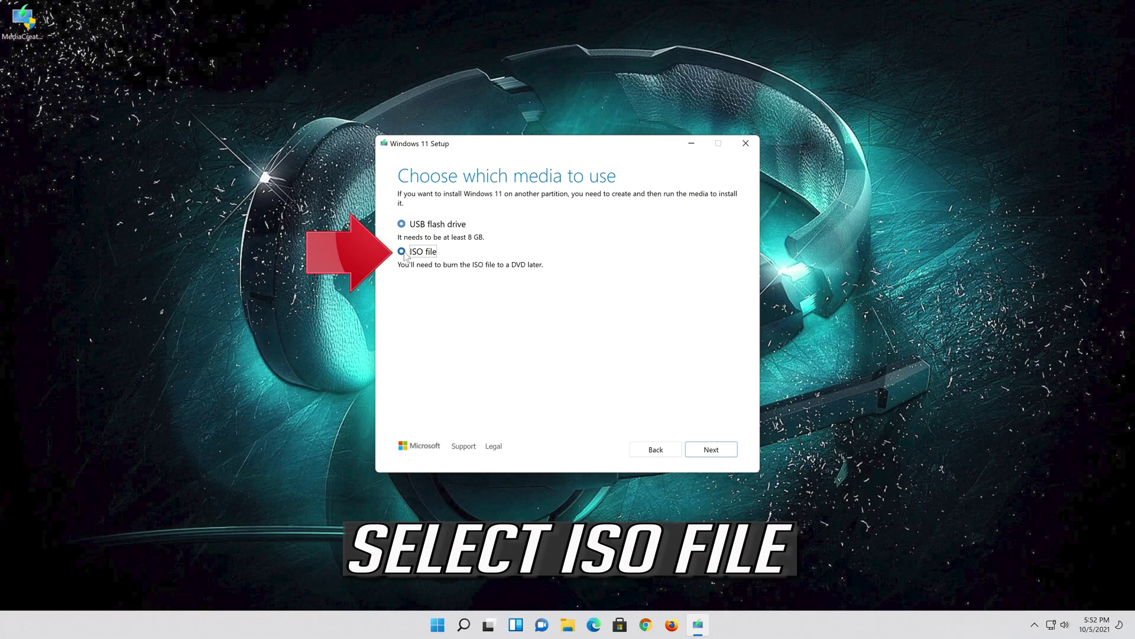
click(716, 451)
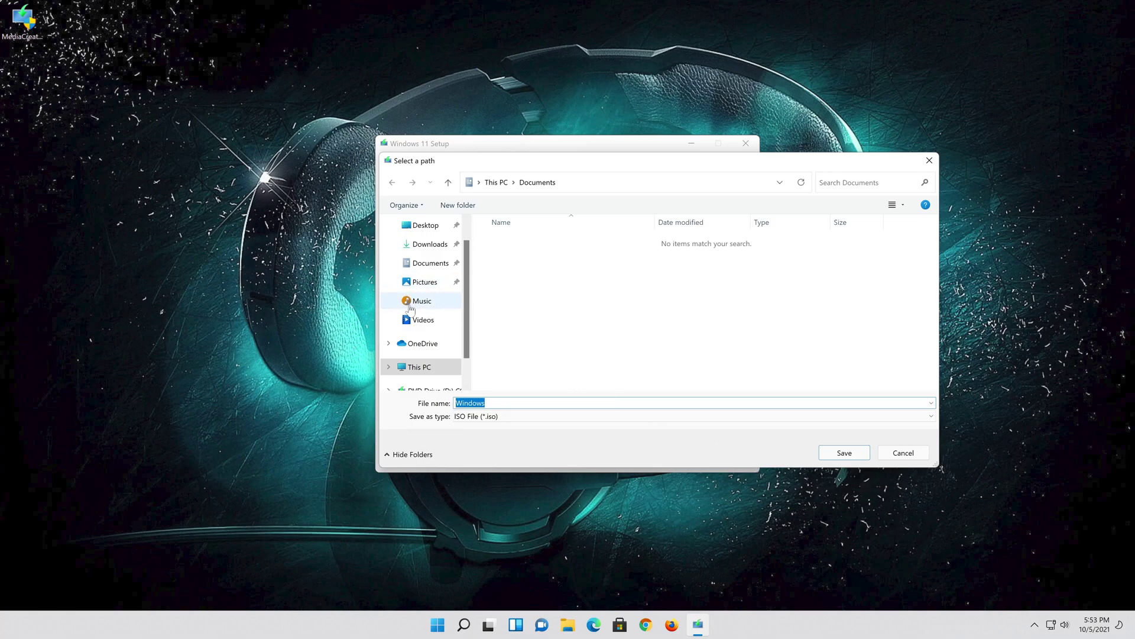
click(437, 232)
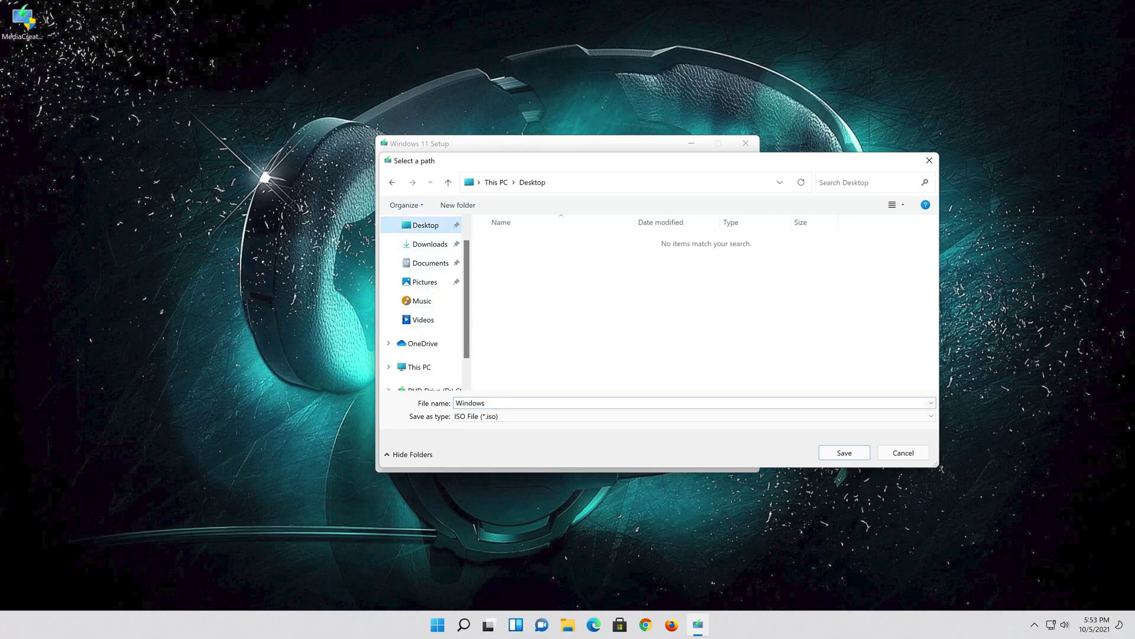
click(491, 403)
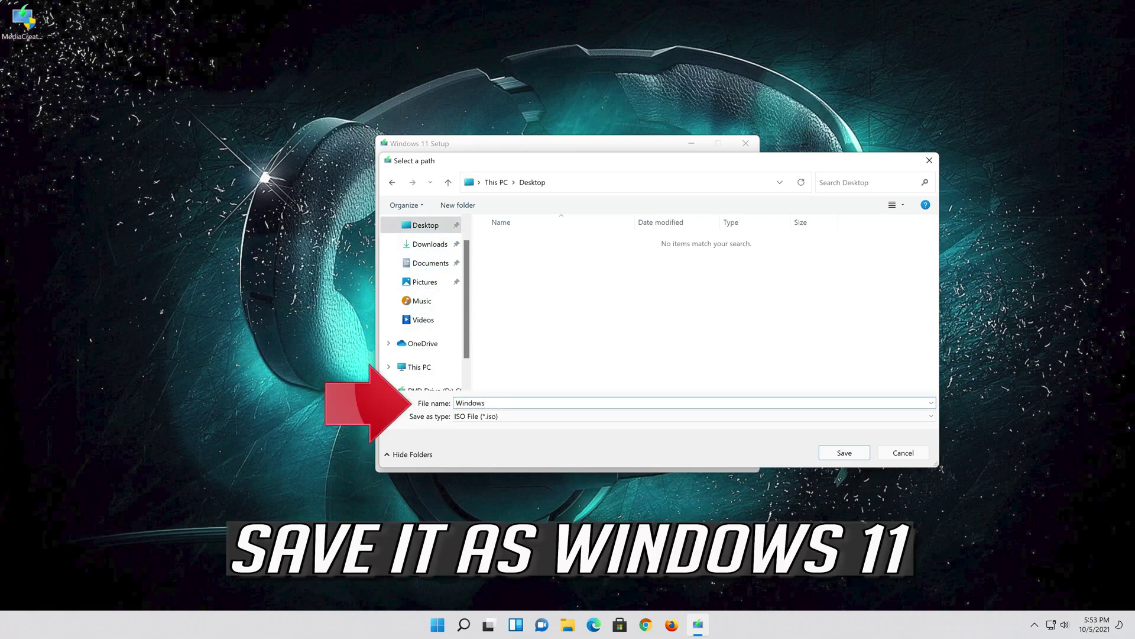
text(11)
click(854, 456)
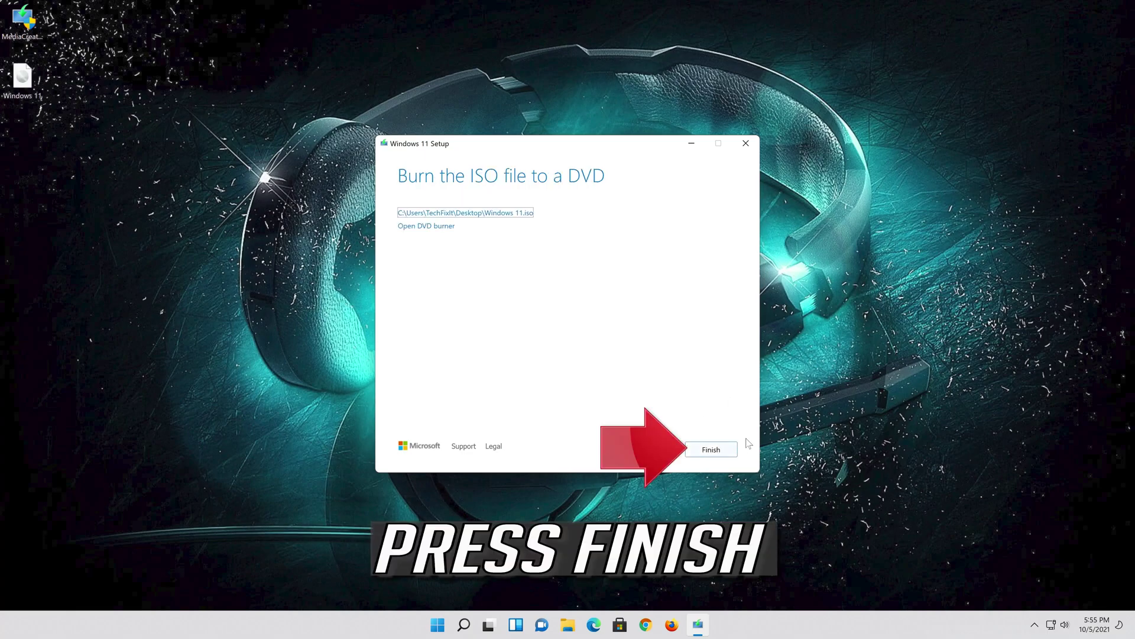
click(716, 454)
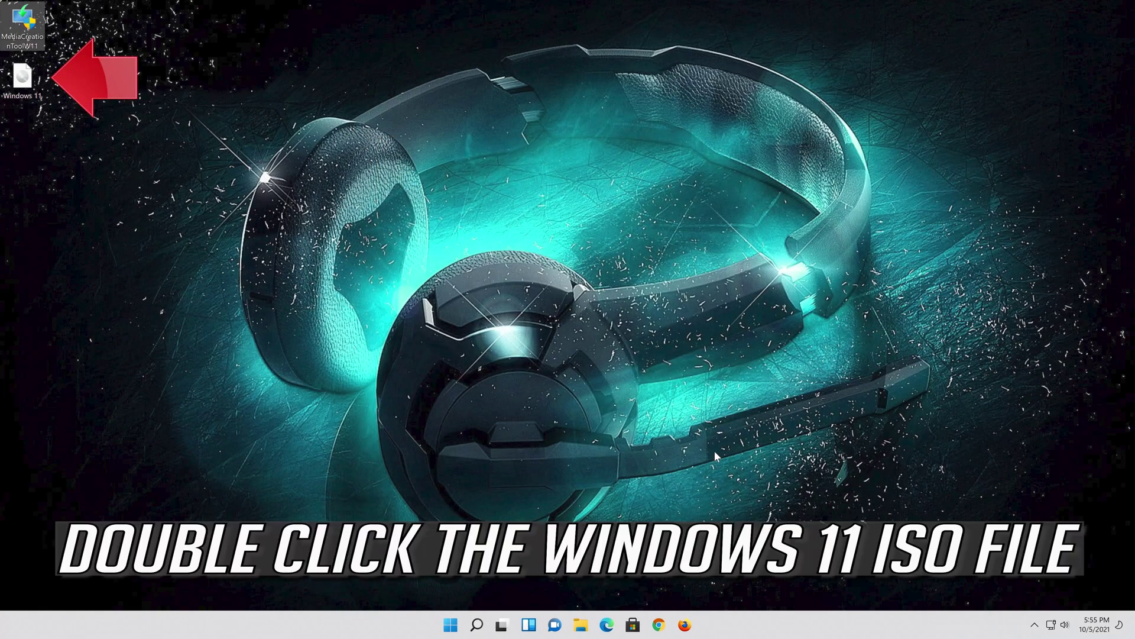
Open the Windows 11 ISO file from the desktop, run its setup application with permission, and proceed through the initial installer pages.
double_click(22, 77)
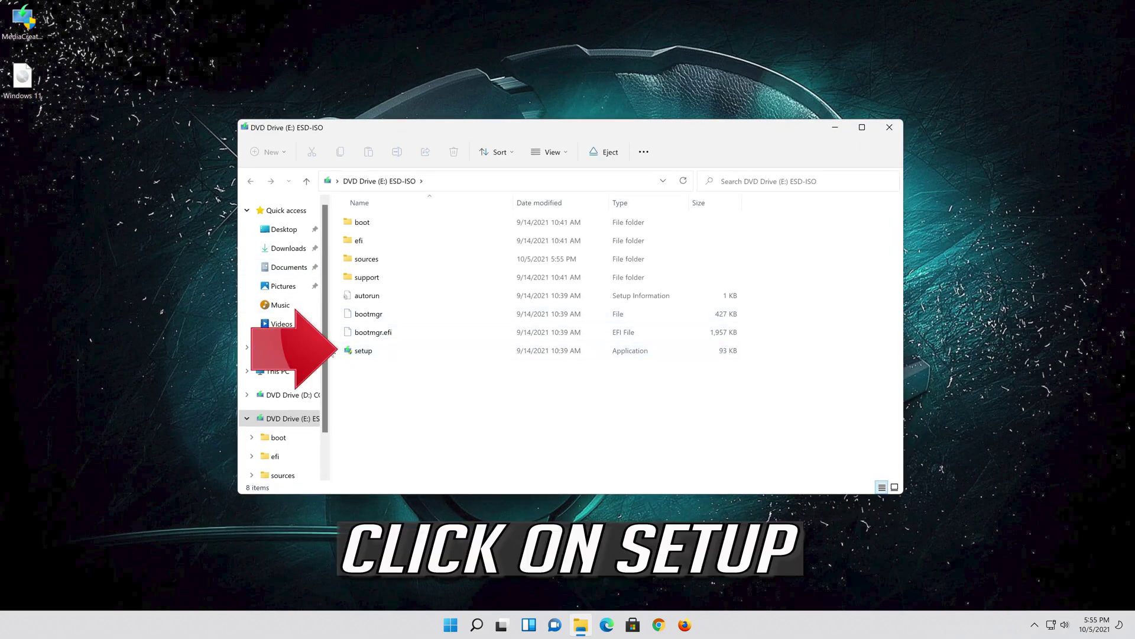
double_click(395, 347)
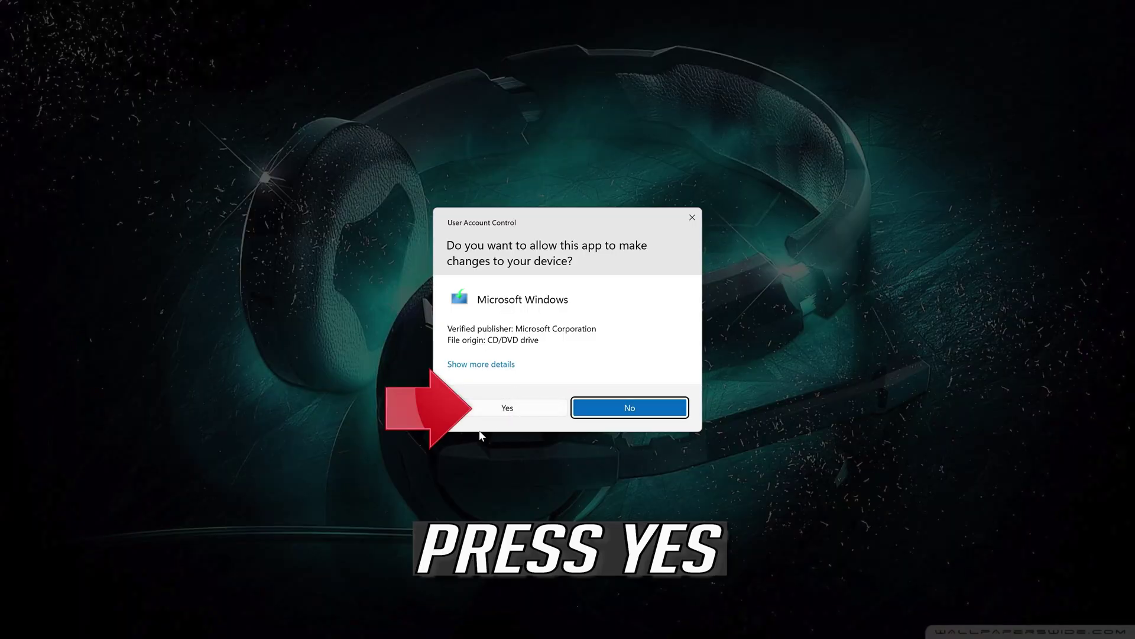
click(514, 409)
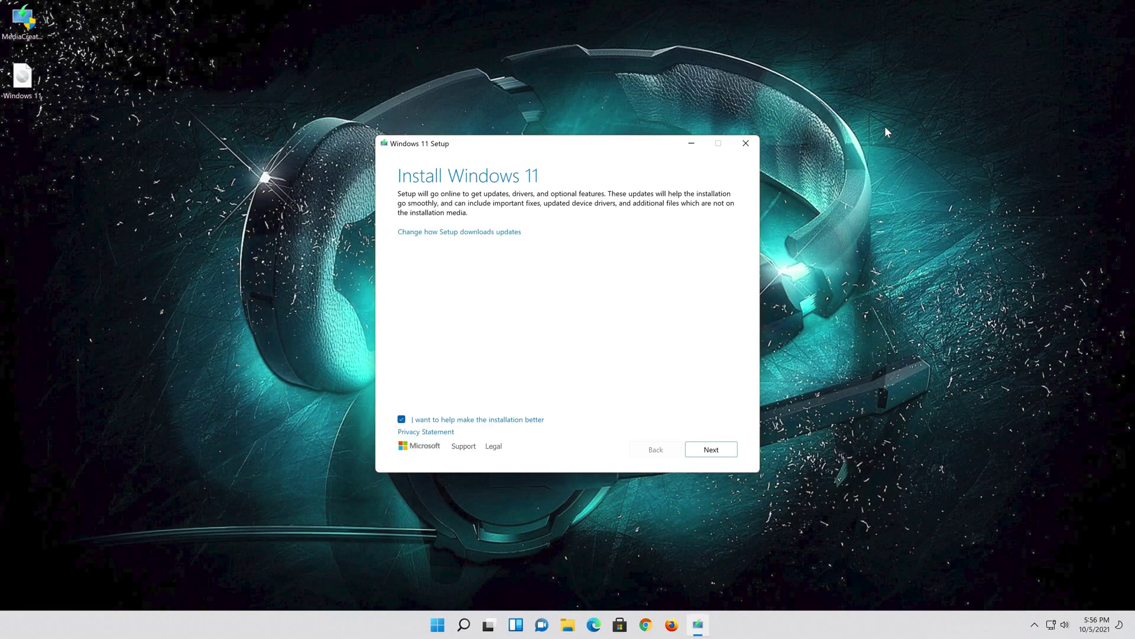
click(721, 455)
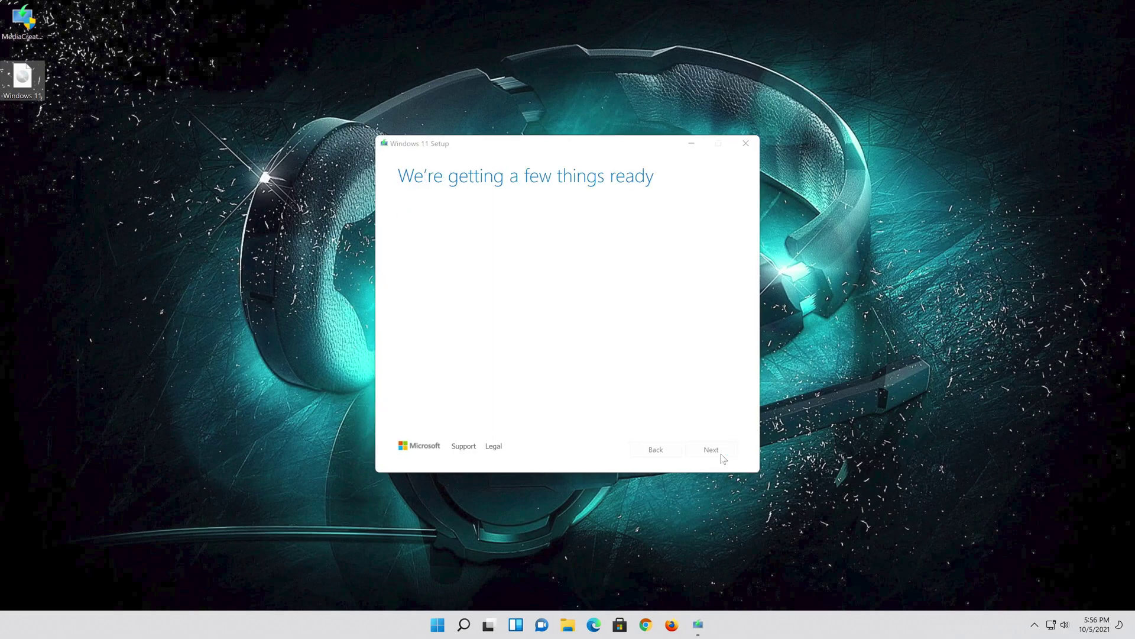
click(708, 453)
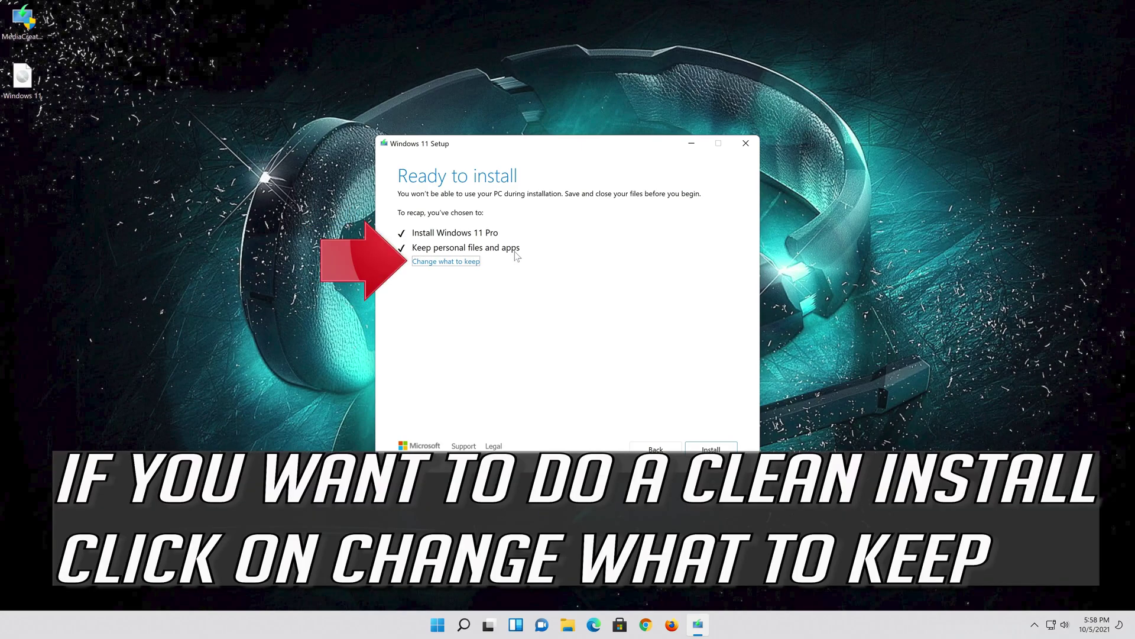
Review what to keep, continue with personal files and apps kept, and start the Windows 11 Pro installation.
click(464, 262)
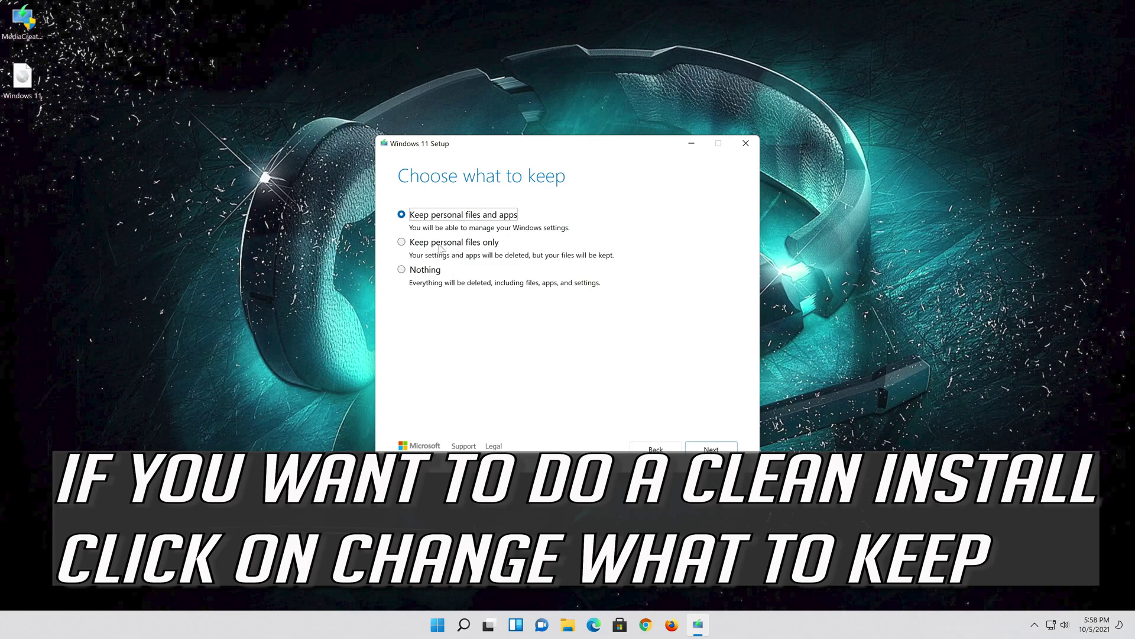
click(711, 450)
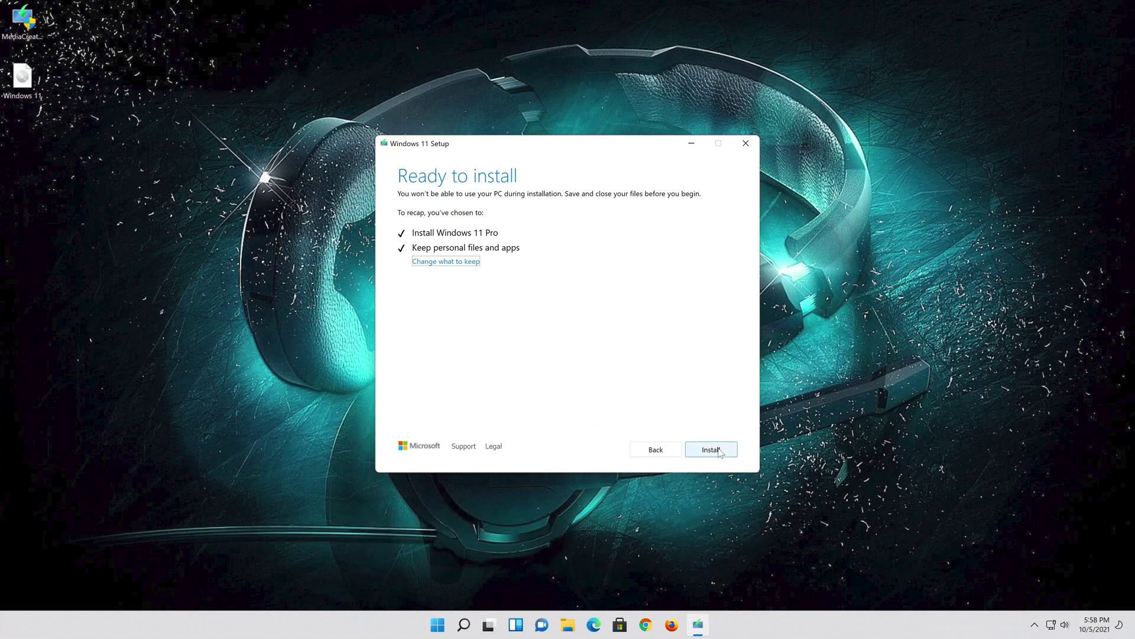
click(711, 449)
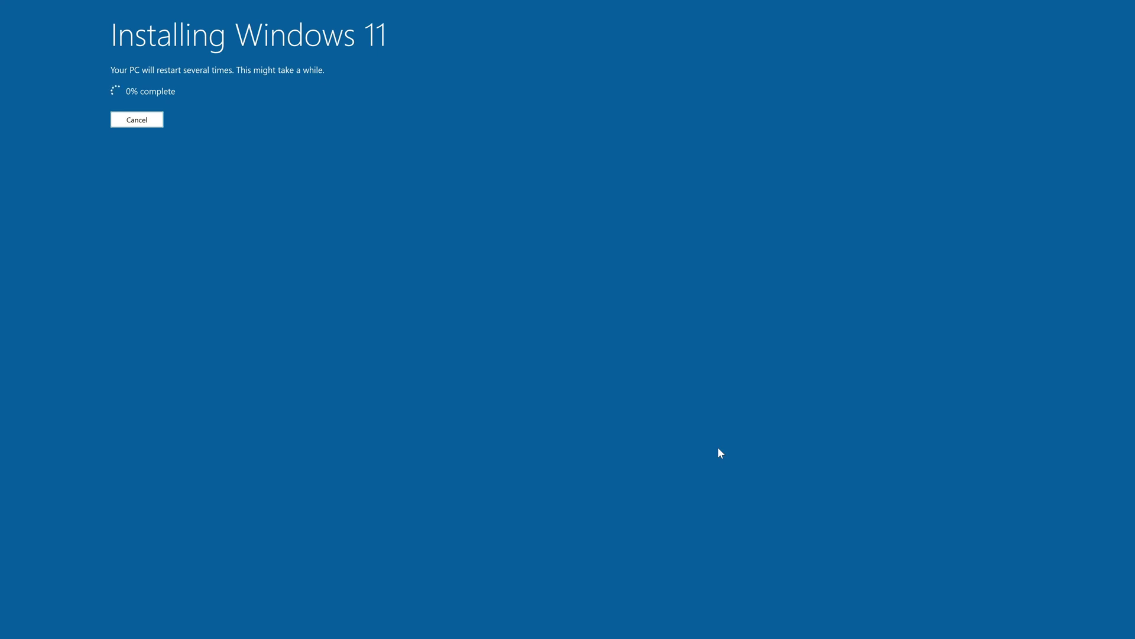